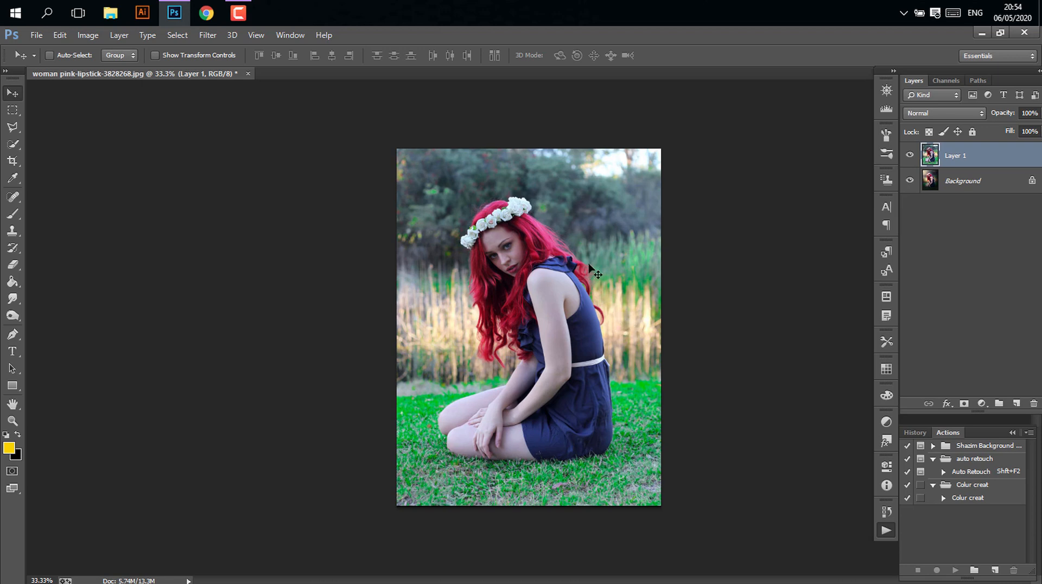
Unlock the Background layer, move Layer 1 beneath it, and delete the darker edited Layer 0
double_click(671, 223)
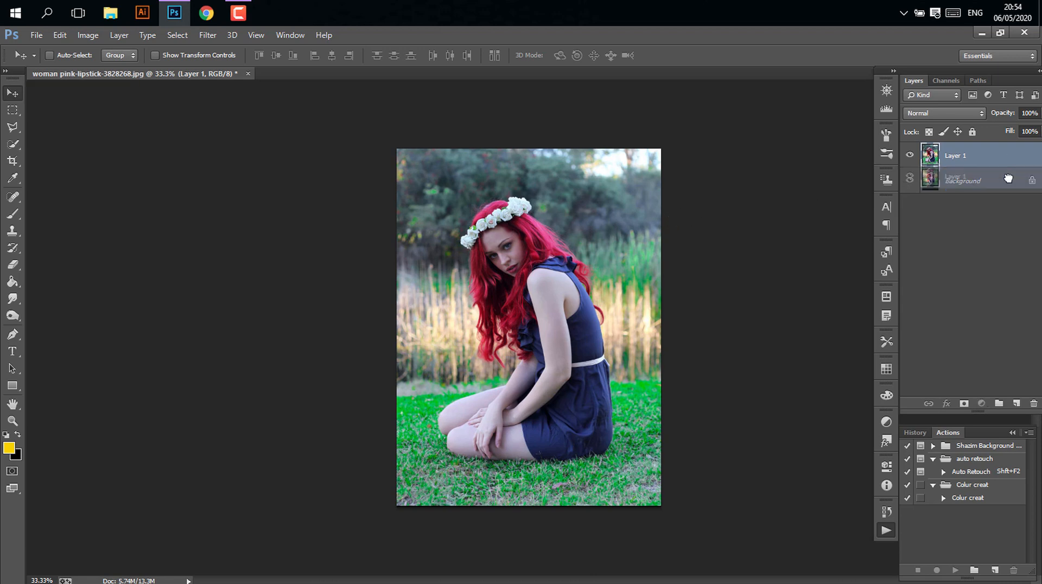
left_click(1030, 179)
left_click_drag(1025, 164, 1023, 190)
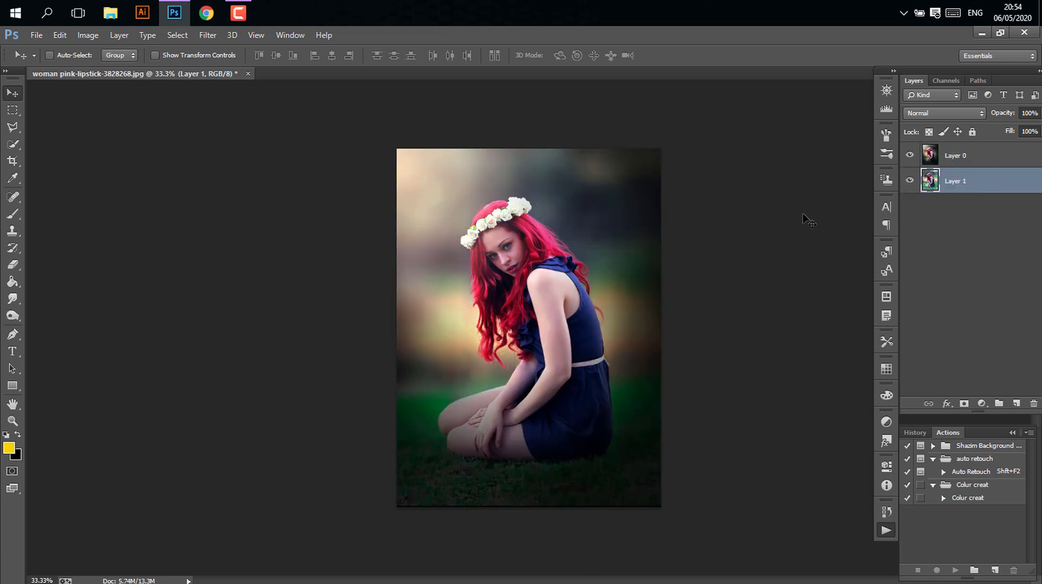
left_click(985, 163)
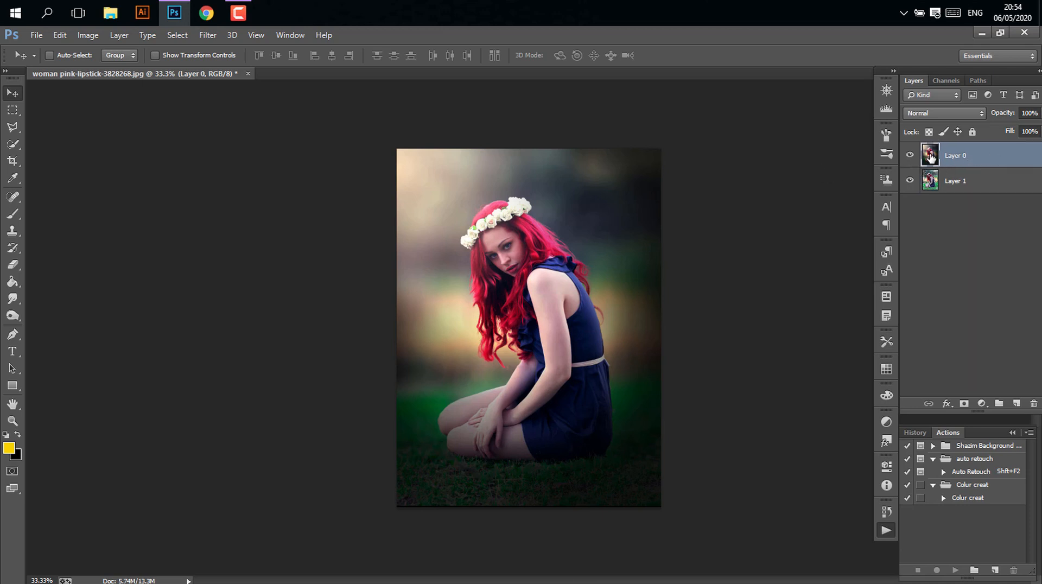
left_click_drag(1014, 161, 1032, 401)
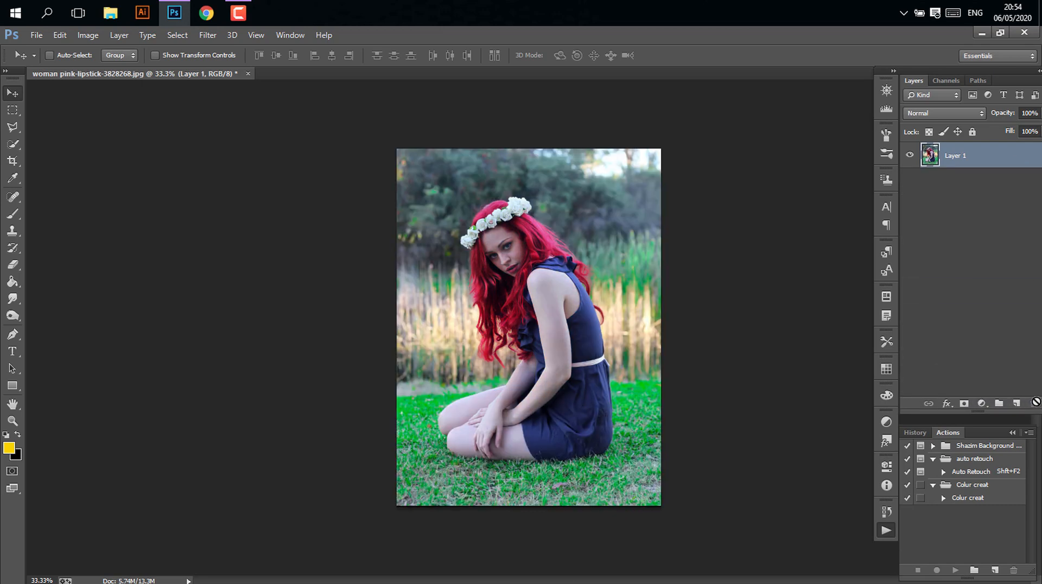
Duplicate Layer 1 twice and rename the upper copy m and the lower copy b
left_click_drag(989, 153, 1016, 403)
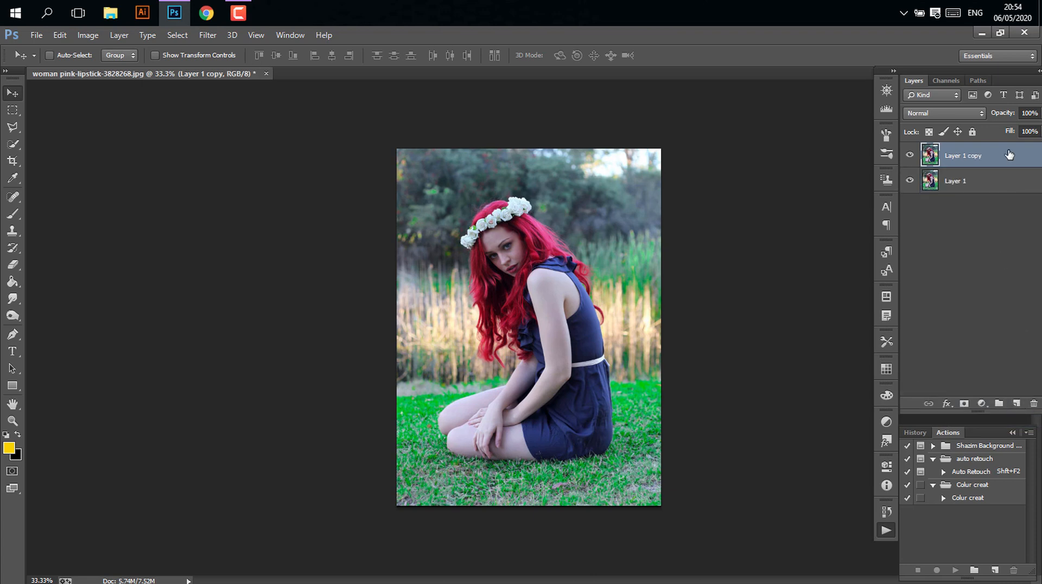
left_click_drag(1010, 155, 1016, 403)
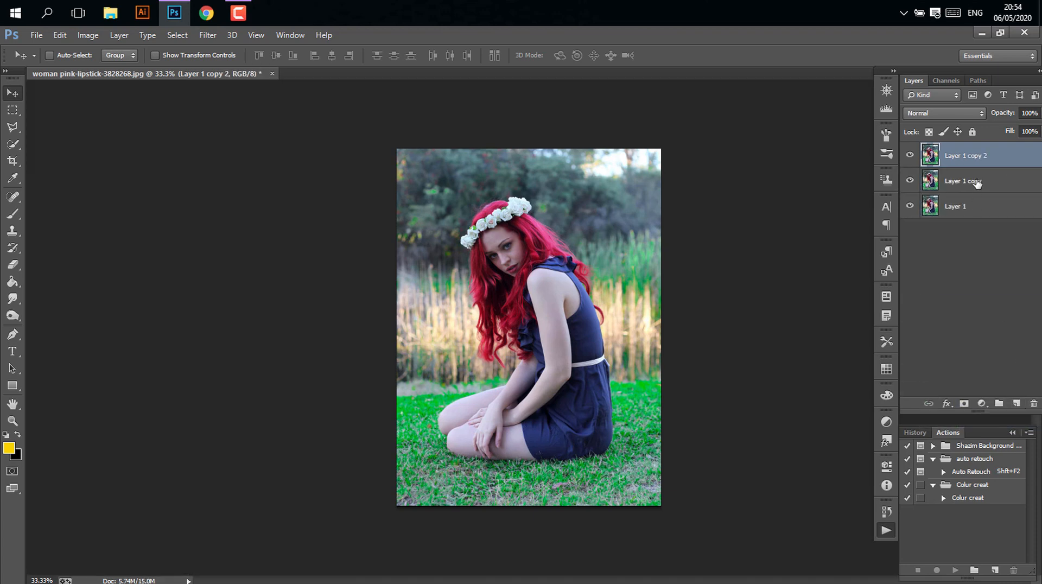
left_click(977, 183)
left_click(987, 161)
double_click(968, 156)
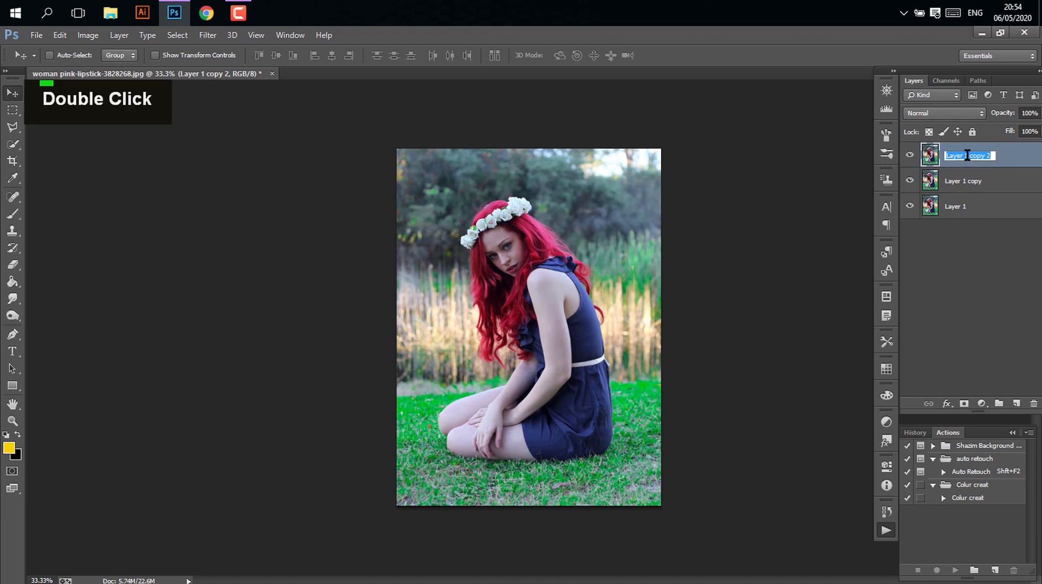
type("m")
double_click(962, 182)
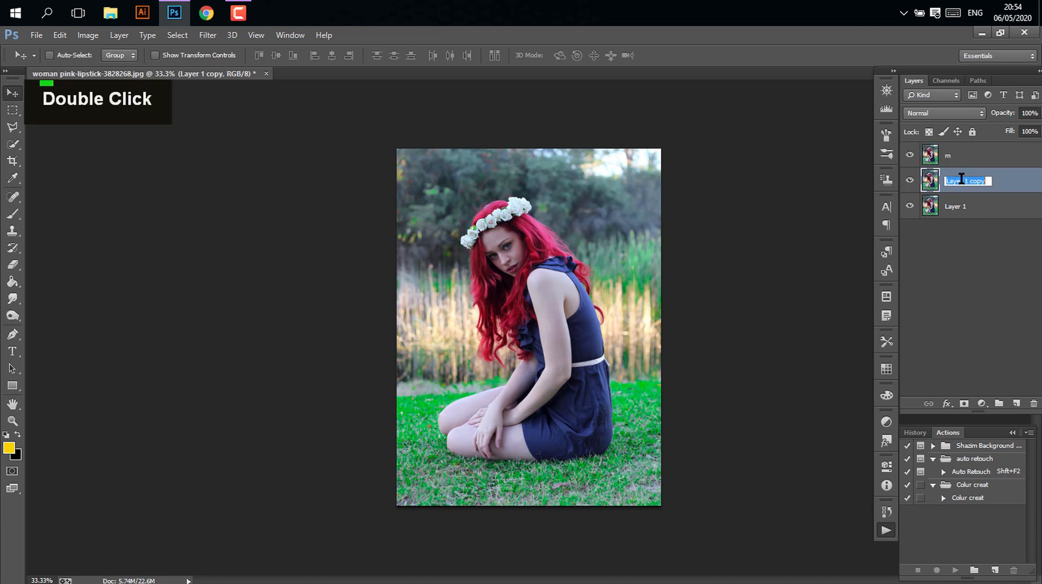
type("b")
left_click(983, 260)
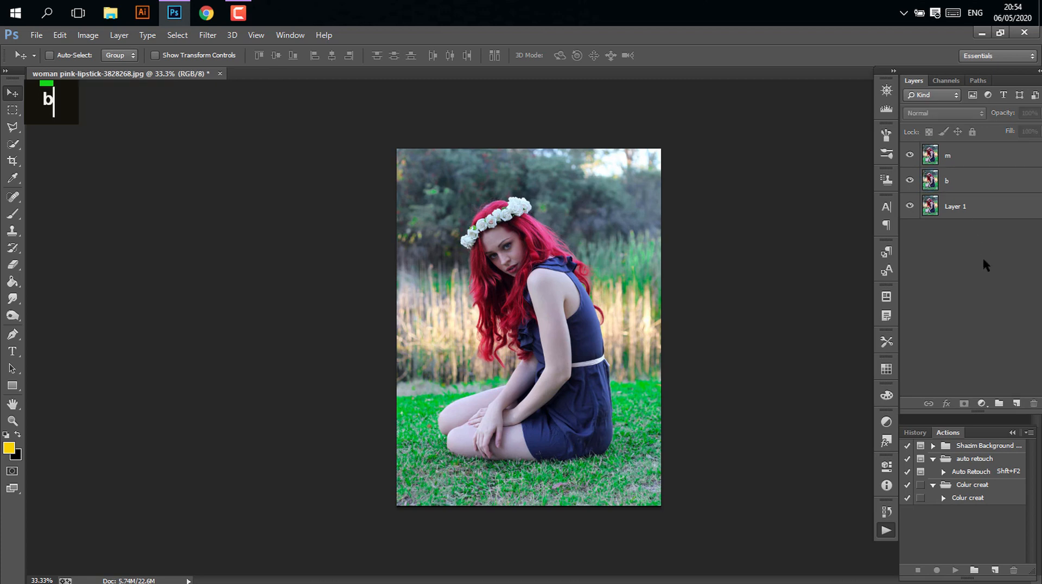
On layer m, select the woman with the Quick Selection tool, including her hair, flower crown, arms, legs and skirt
left_click(981, 161)
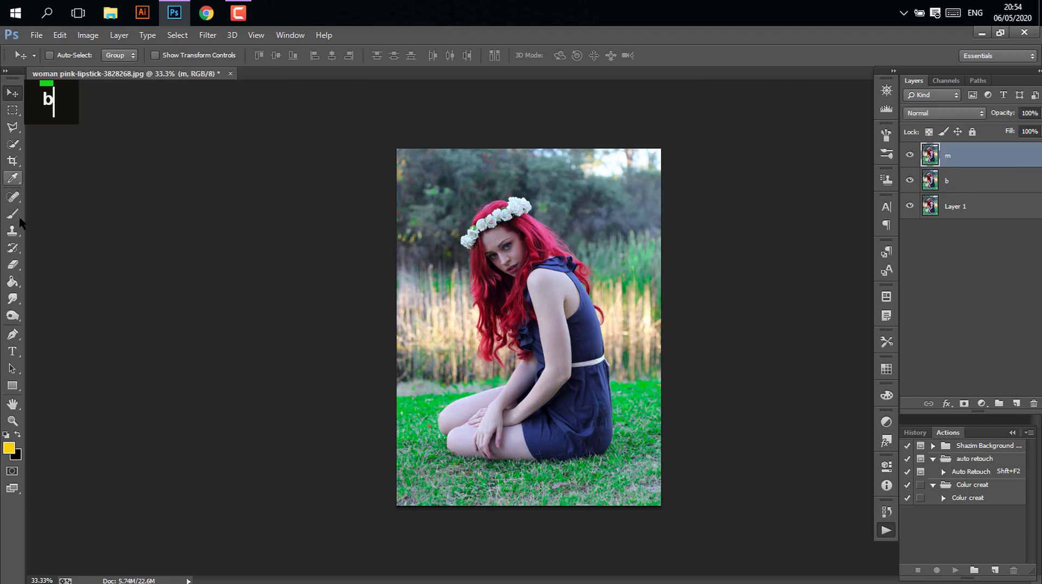
left_click(12, 144)
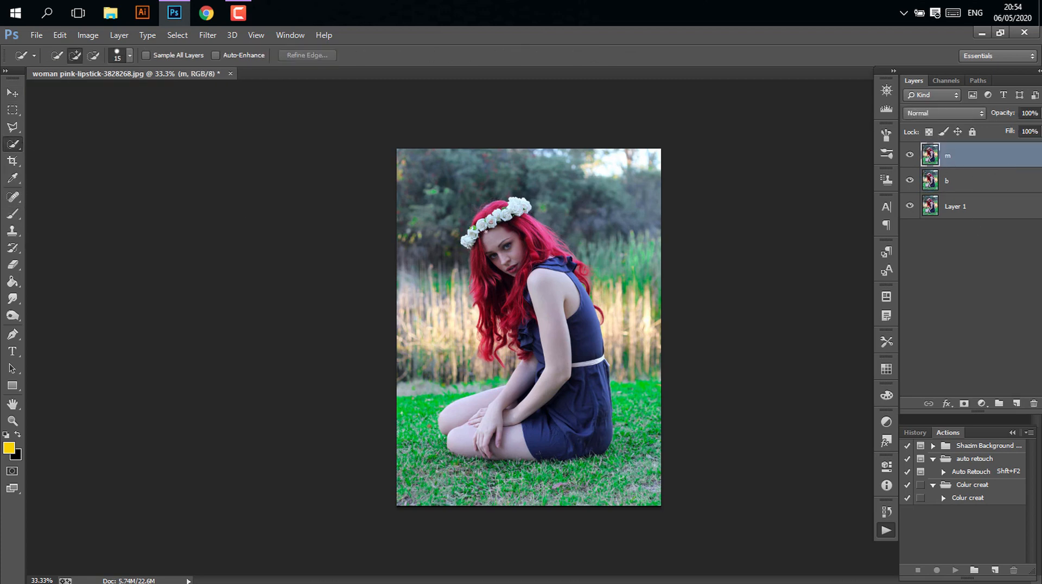
mouse_move(486, 233)
left_mouse_down()
mouse_move(547, 335)
mouse_move(561, 402)
mouse_move(533, 431)
mouse_move(475, 431)
left_mouse_up()
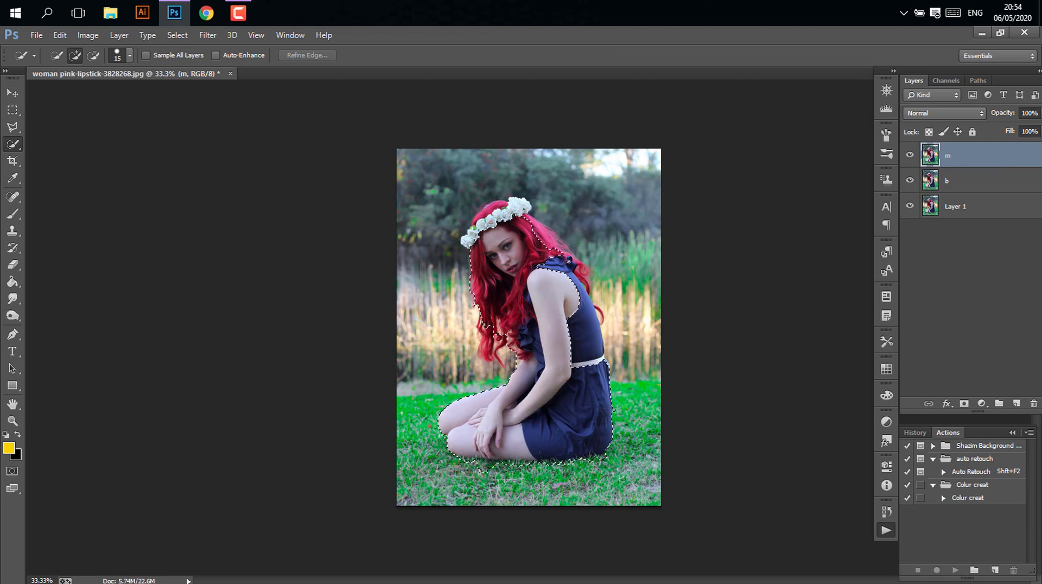
left_click_drag(557, 245, 525, 223)
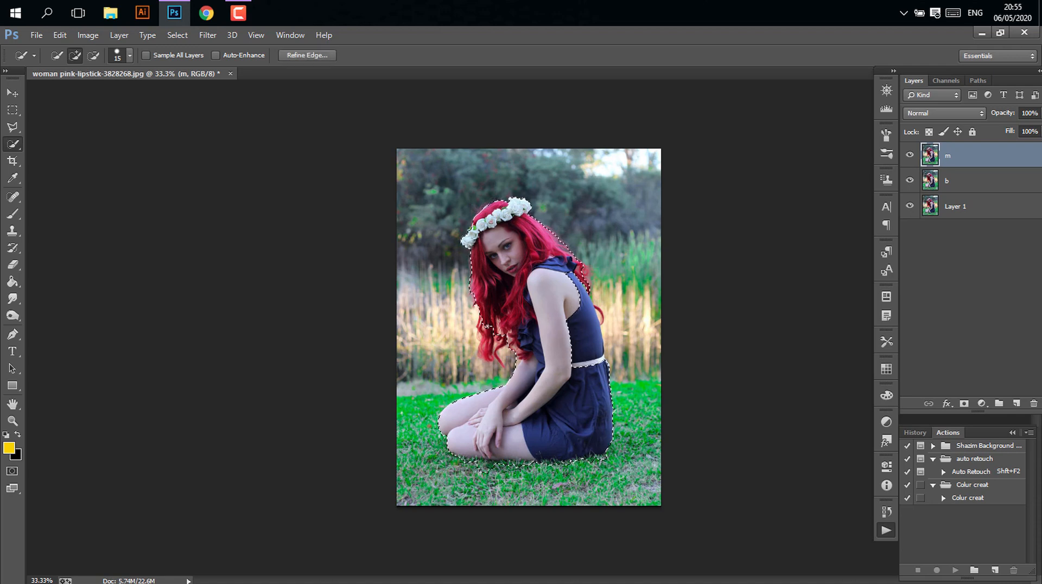
left_click_drag(496, 328, 489, 355)
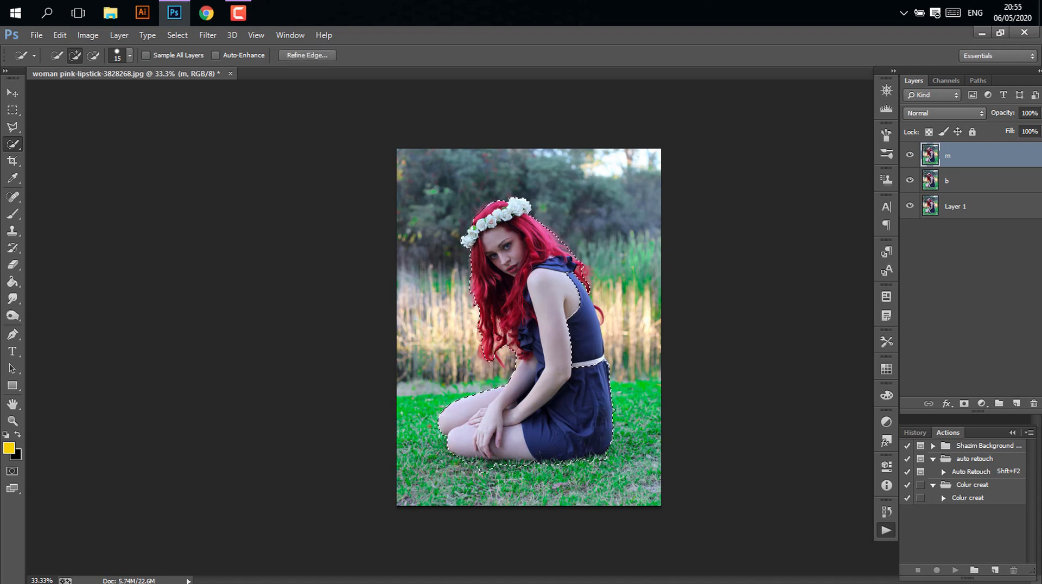
Subtract the grass under the dress from the selection and add the back of the dress and the loose curl behind it
scroll(499, 372, "up", 1)
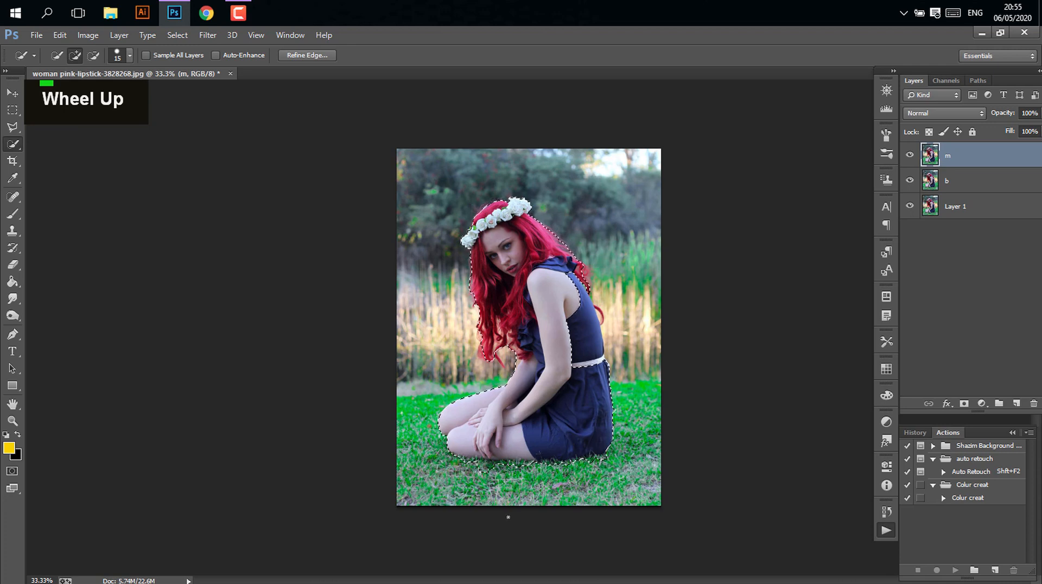
key("alt")
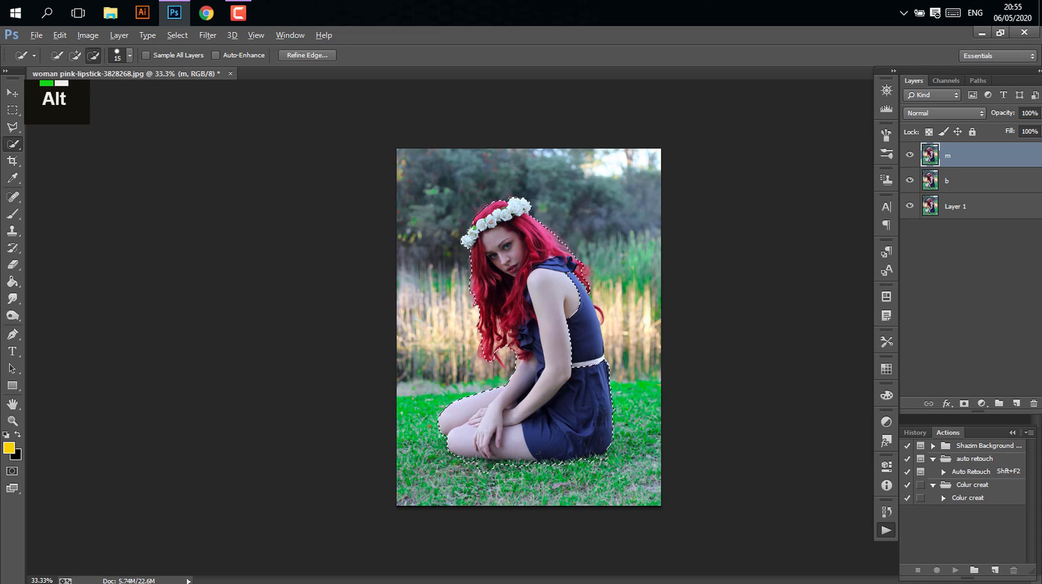
left_click_drag(607, 458, 565, 461)
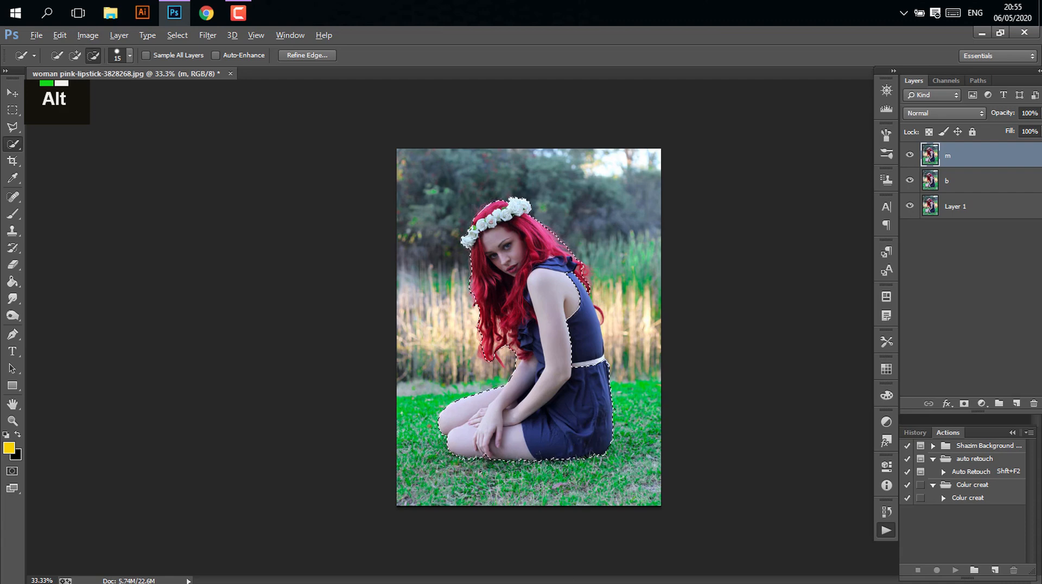
scroll(486, 474, "up", 6)
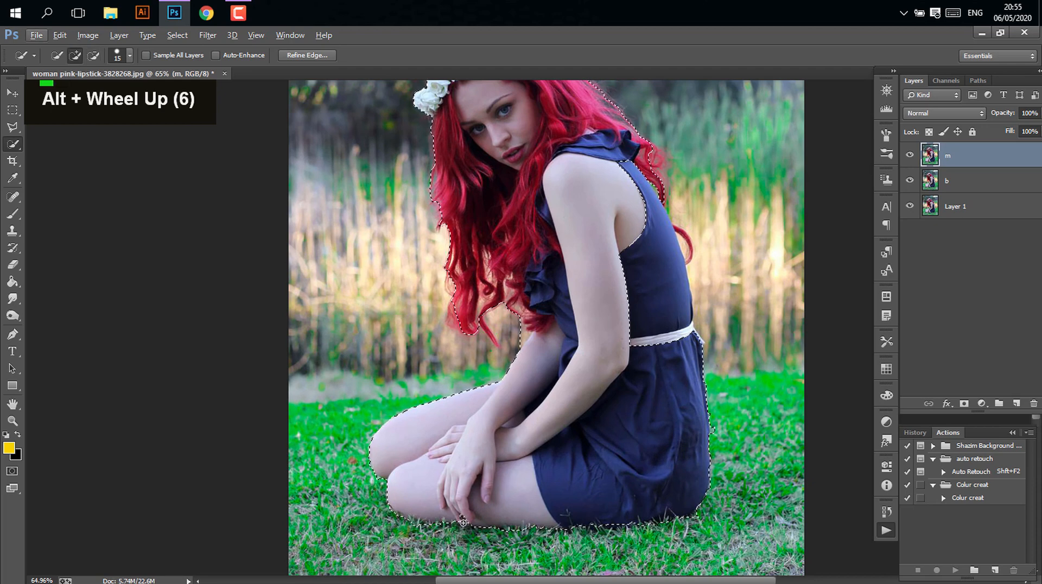
scroll(463, 522, "up", 3)
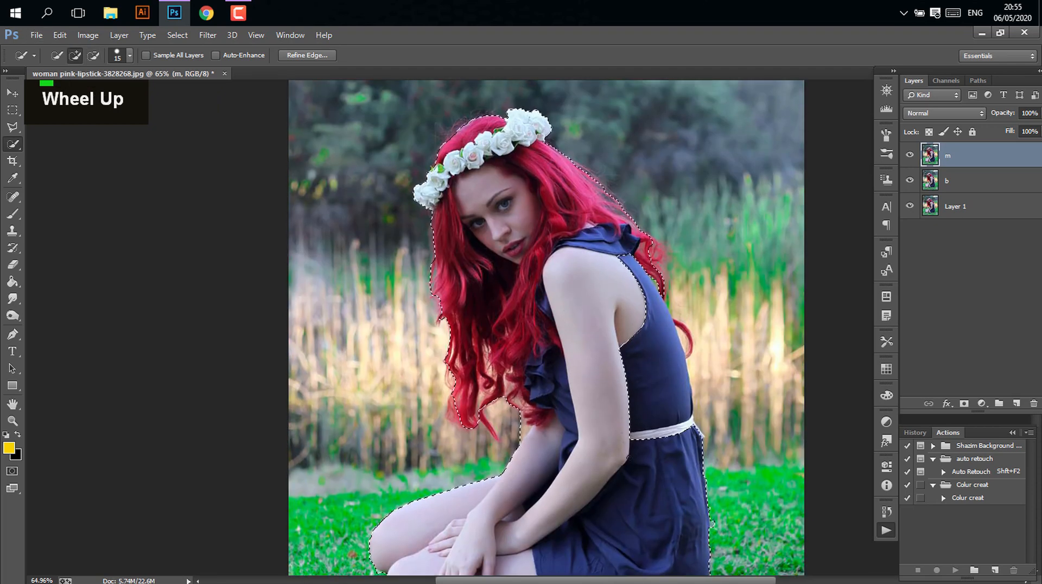
left_click(691, 335)
scroll(692, 332, "up", 1)
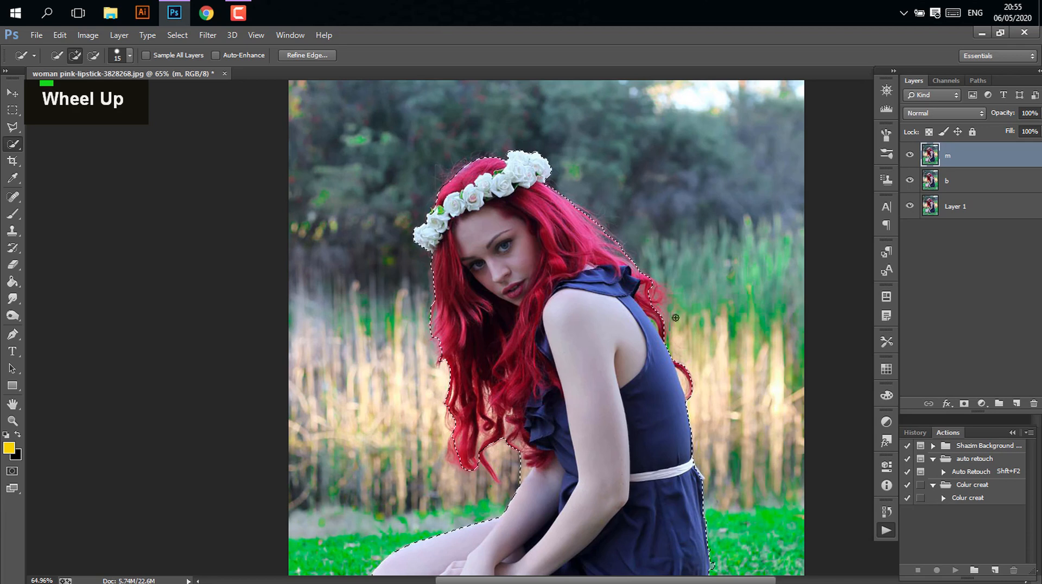
Use Refine Edge to brush along the hair outline on both sides of the woman and output the result as a selection
left_click(305, 56)
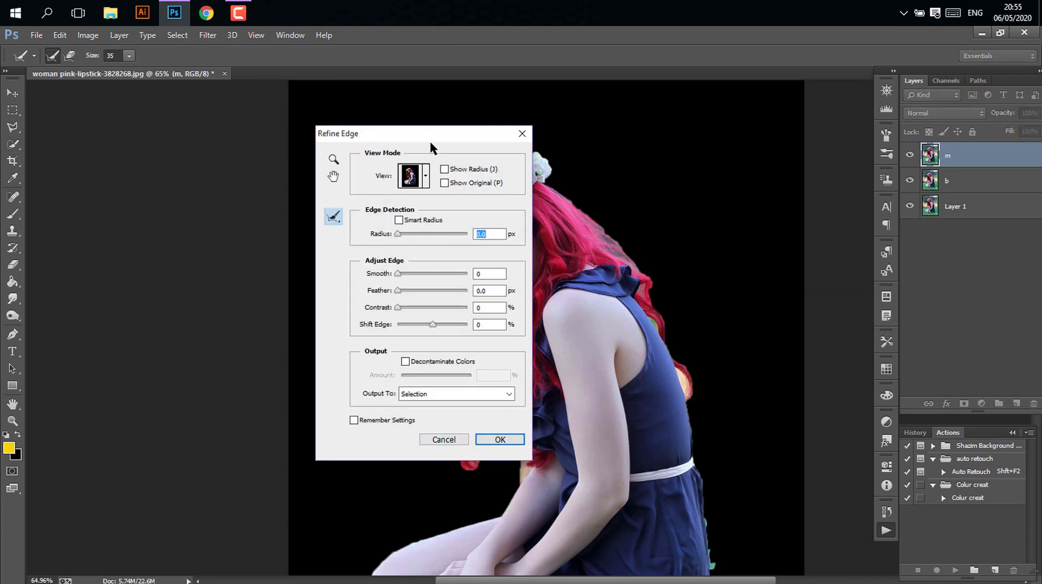
left_click_drag(430, 141, 258, 133)
mouse_move(435, 266)
left_mouse_down()
mouse_move(422, 333)
mouse_move(427, 342)
mouse_move(434, 315)
mouse_move(479, 448)
left_mouse_up()
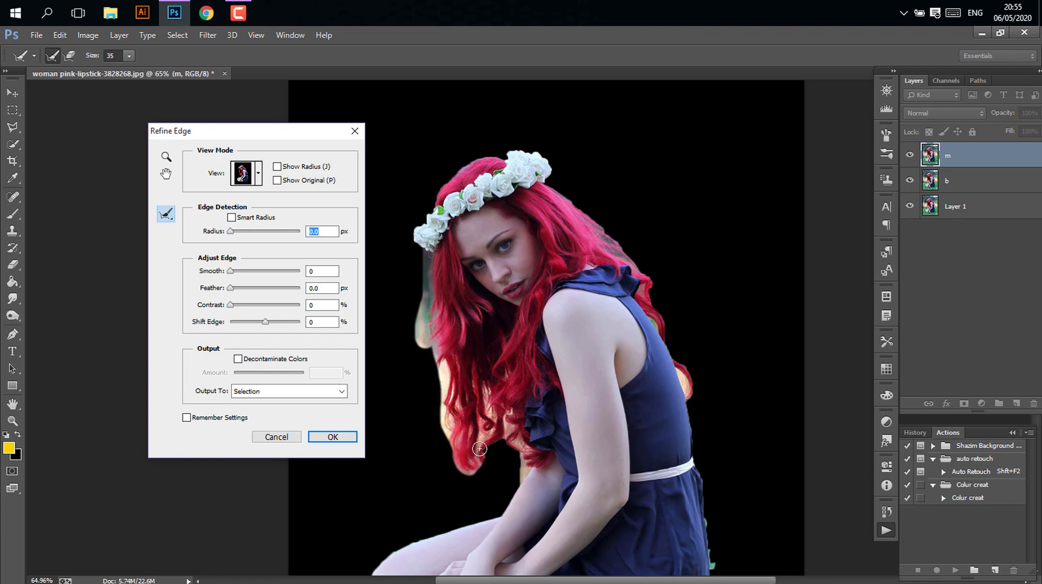
mouse_move(488, 395)
left_mouse_down()
mouse_move(498, 446)
mouse_move(484, 453)
mouse_move(503, 410)
mouse_move(532, 462)
left_mouse_up()
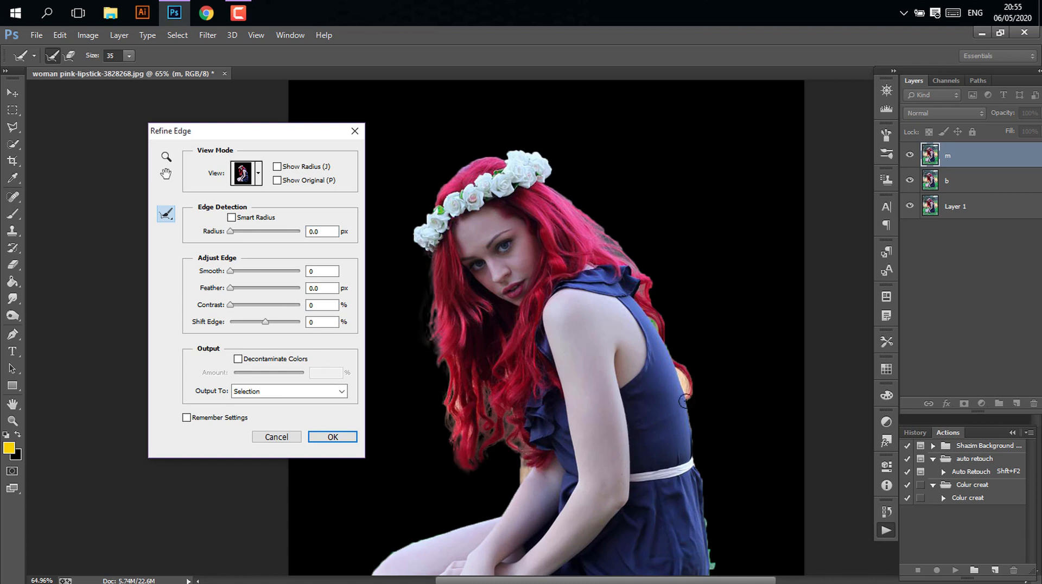
mouse_move(684, 401)
left_mouse_down()
mouse_move(645, 269)
mouse_move(557, 193)
mouse_move(548, 159)
mouse_move(530, 149)
mouse_move(472, 160)
mouse_move(434, 208)
left_mouse_up()
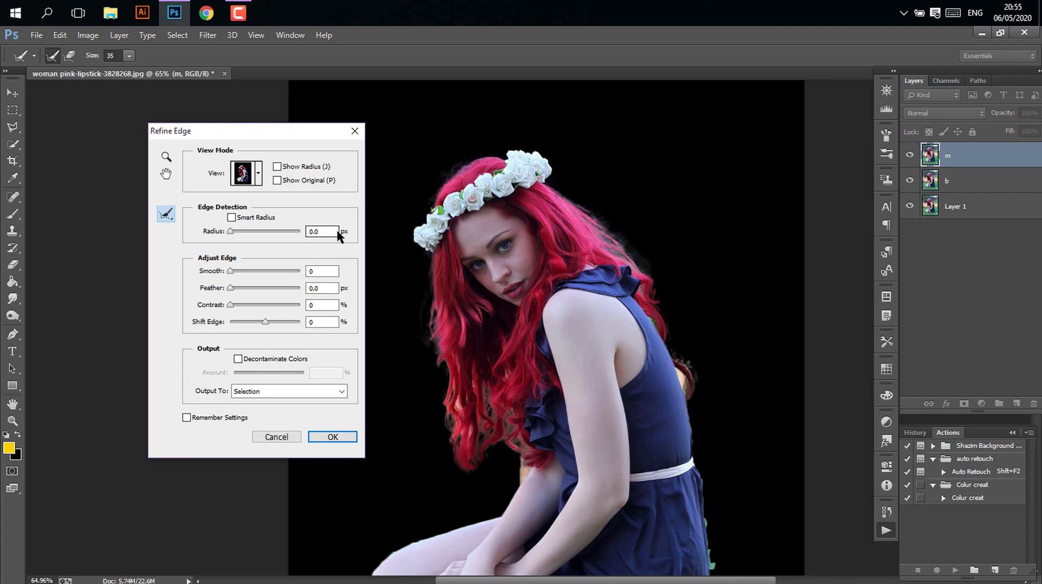
left_click(333, 437)
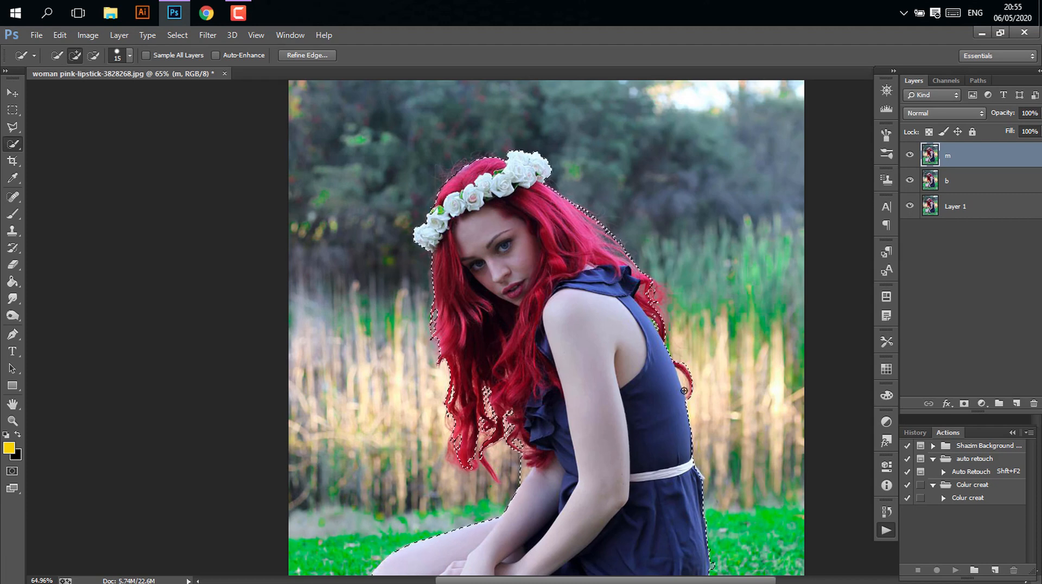
Subtract the leftover background patches behind the back, beside the forearm and along the skirt's edge from the selection
left_click(685, 401, "alt")
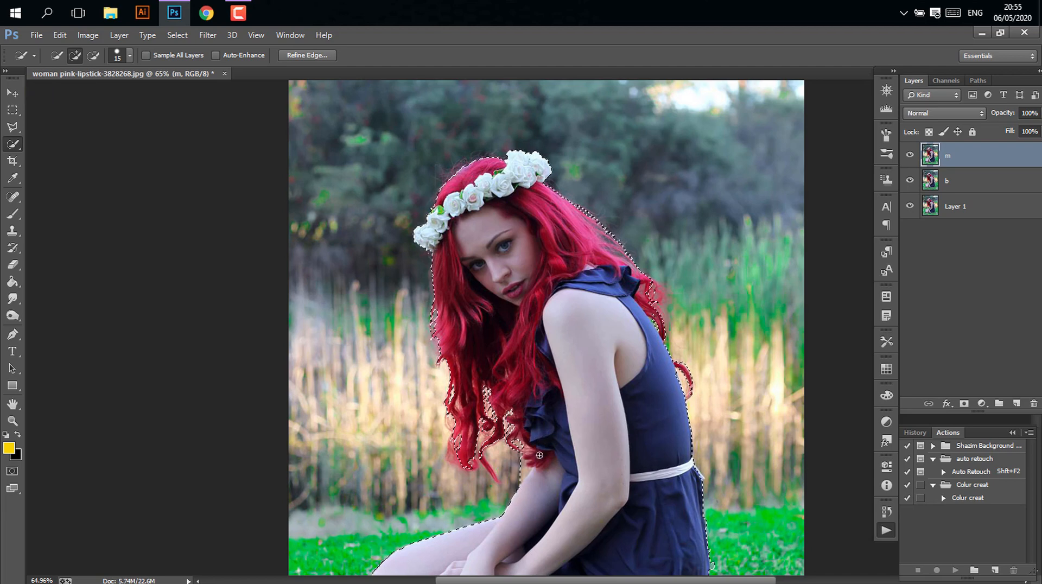
left_click(520, 472, "alt")
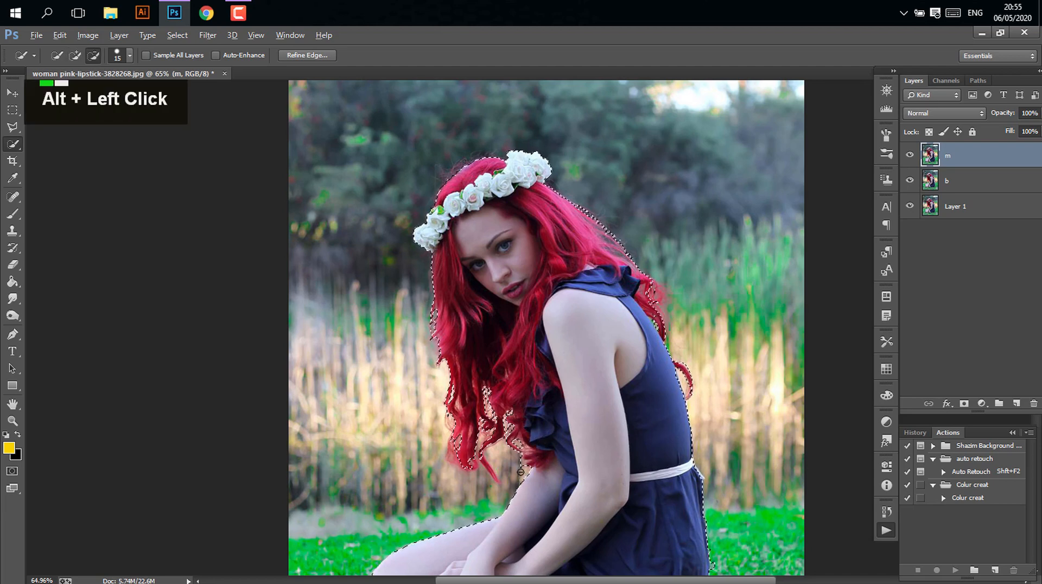
scroll(520, 472, "down", 2)
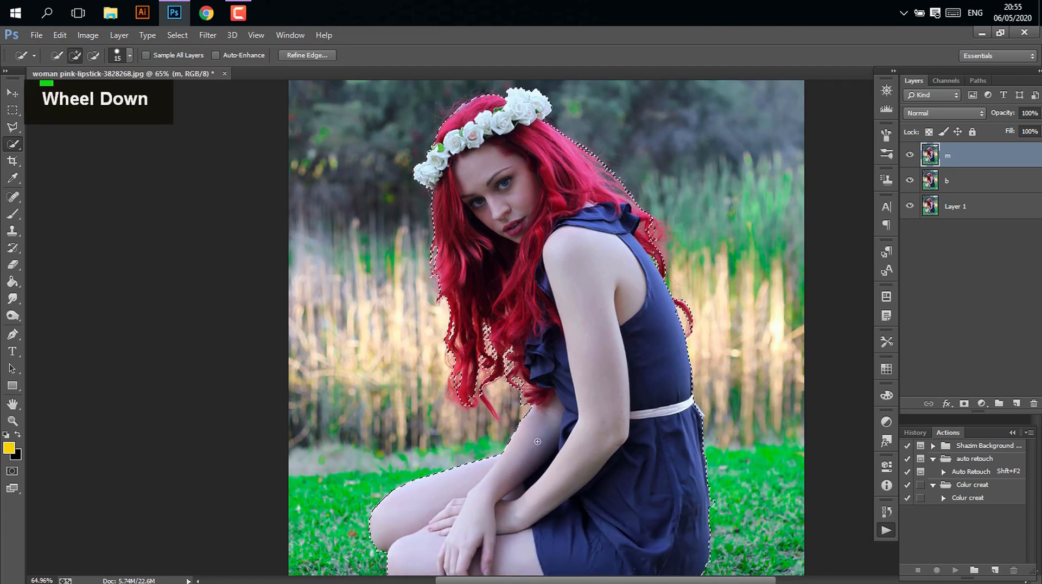
left_click(521, 402, "alt")
scroll(547, 451, "down", 2)
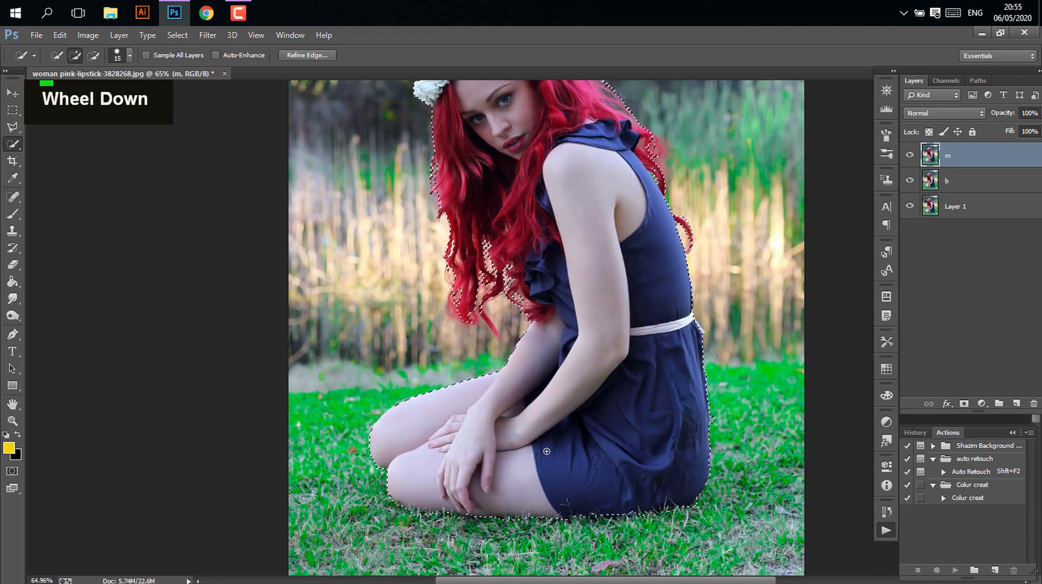
left_click(713, 419, "alt")
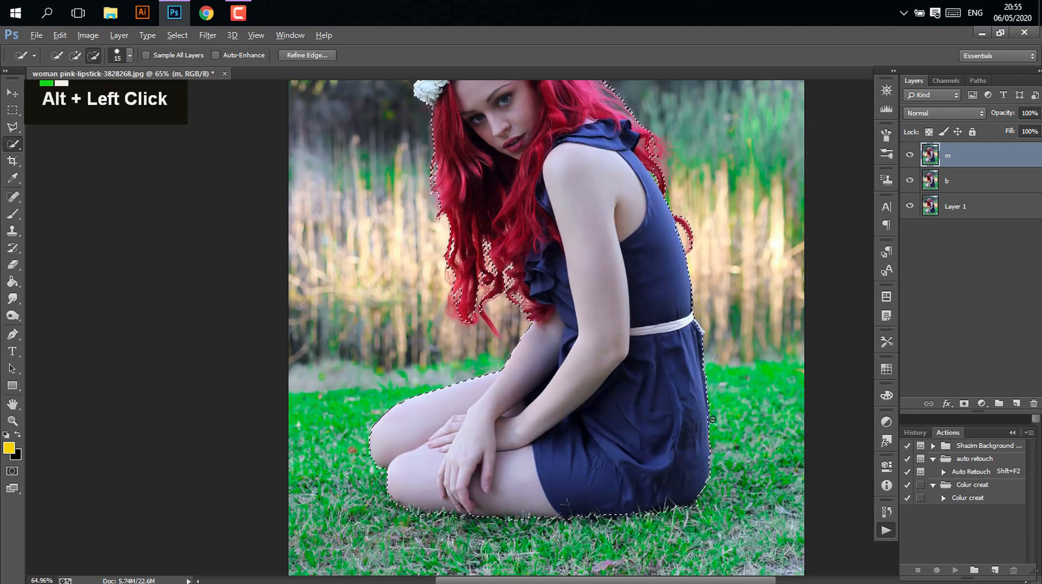
scroll(681, 463, "down", 1)
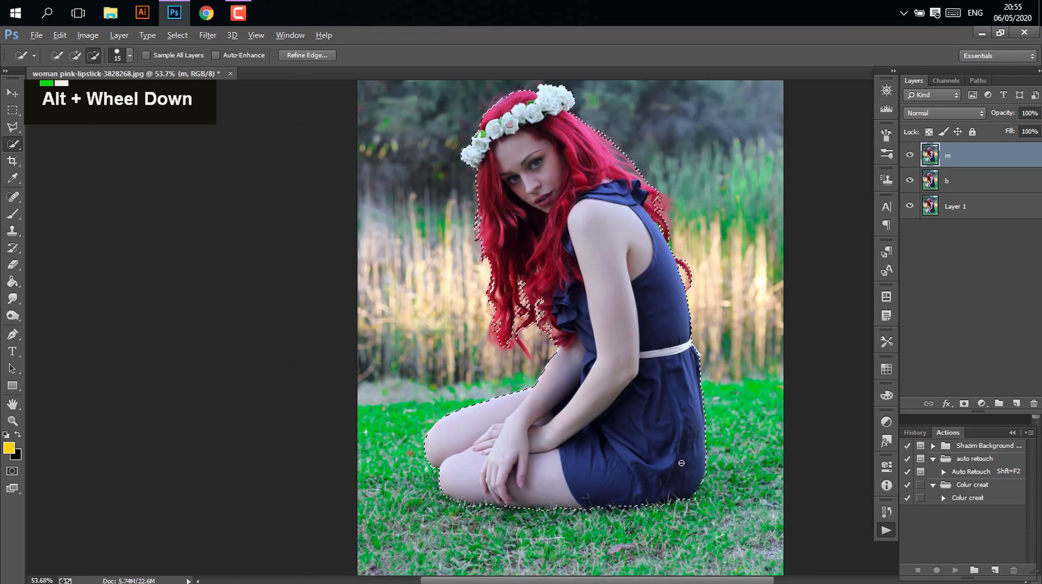
key("alt")
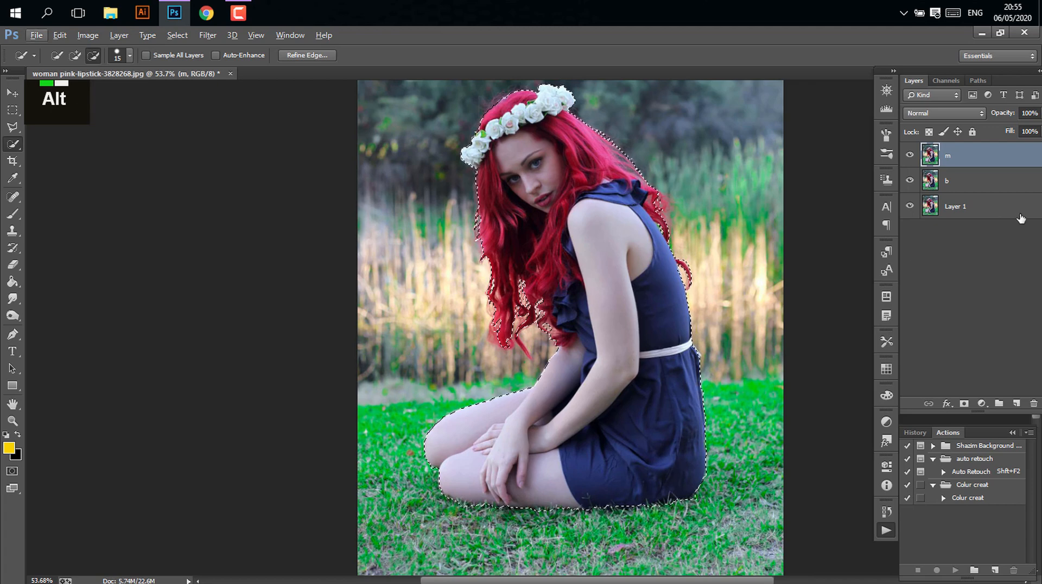
Add a layer mask to layer m from the selection and load that mask as a selection on layer b
left_click(964, 405)
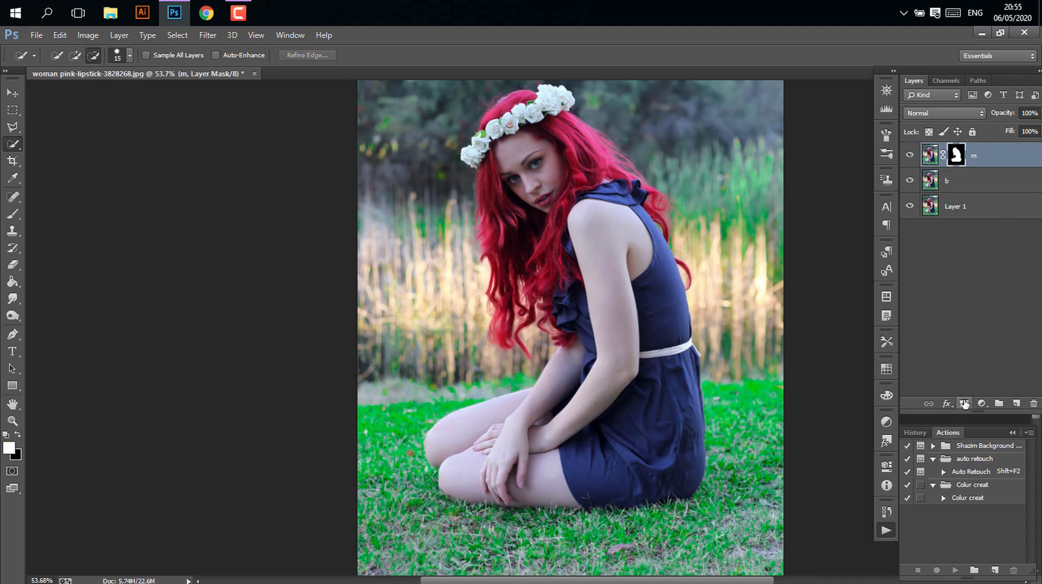
left_click(971, 187)
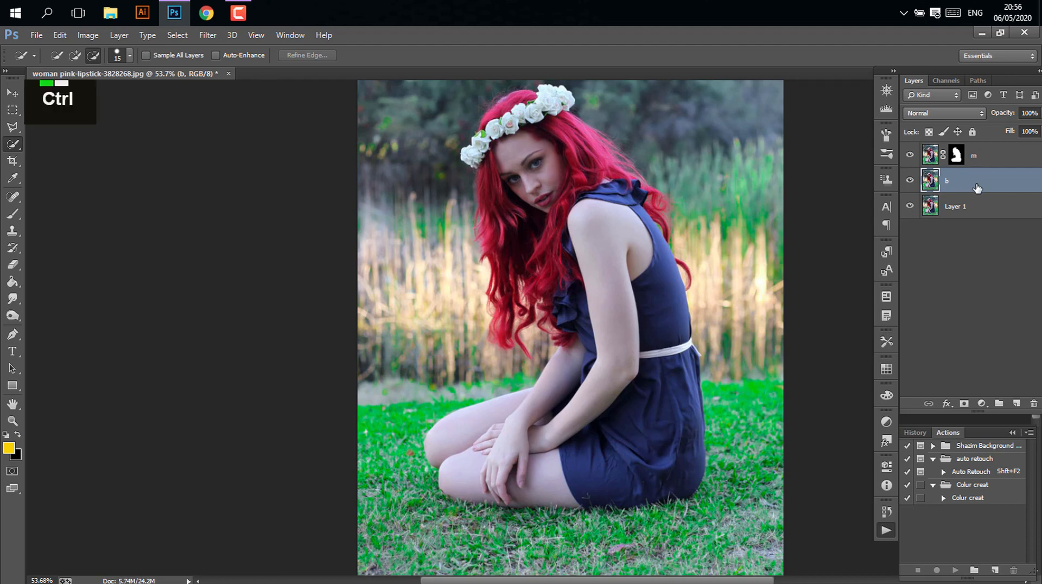
left_click(956, 157, "ctrl")
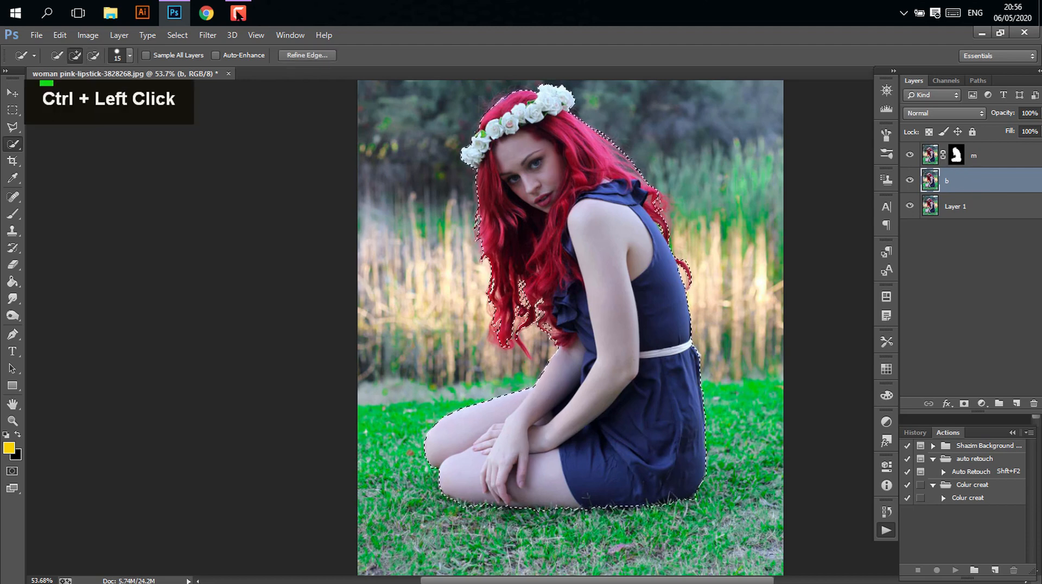
Expand the selection by 30 pixels and fill it on layer b so that background covers the woman
left_click(177, 35)
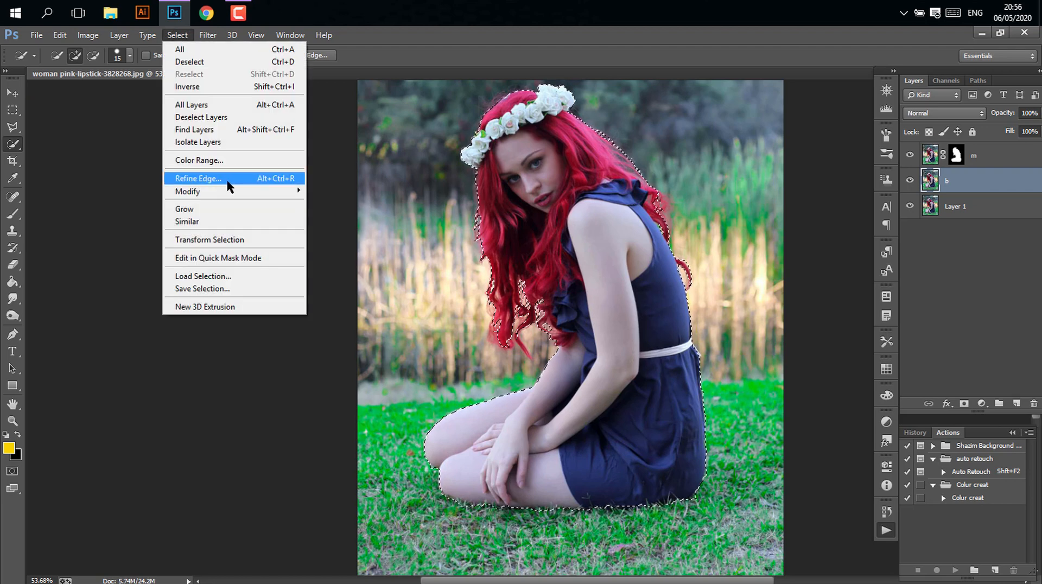
mouse_move(232, 190)
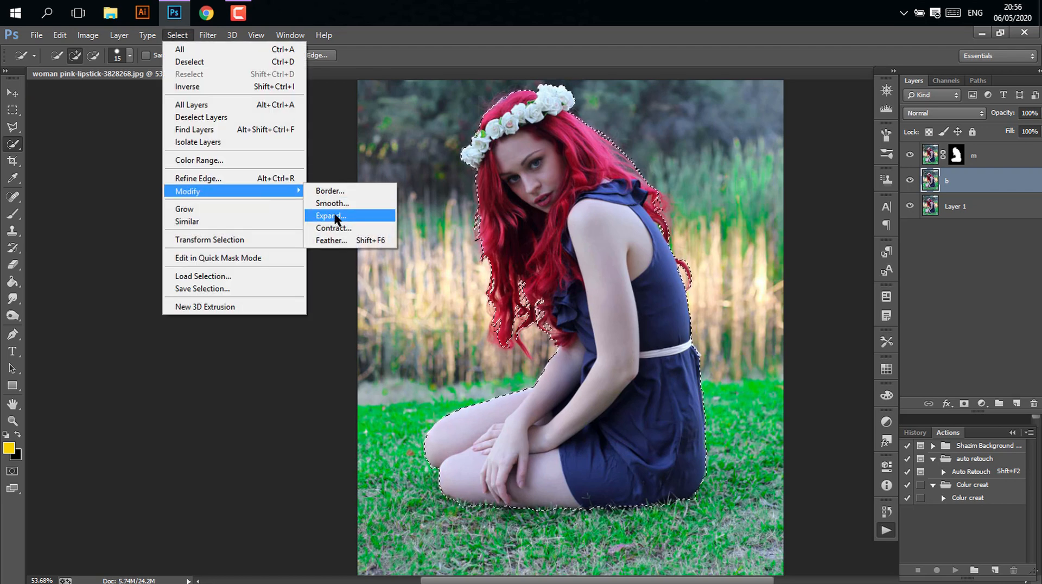
left_click(339, 213)
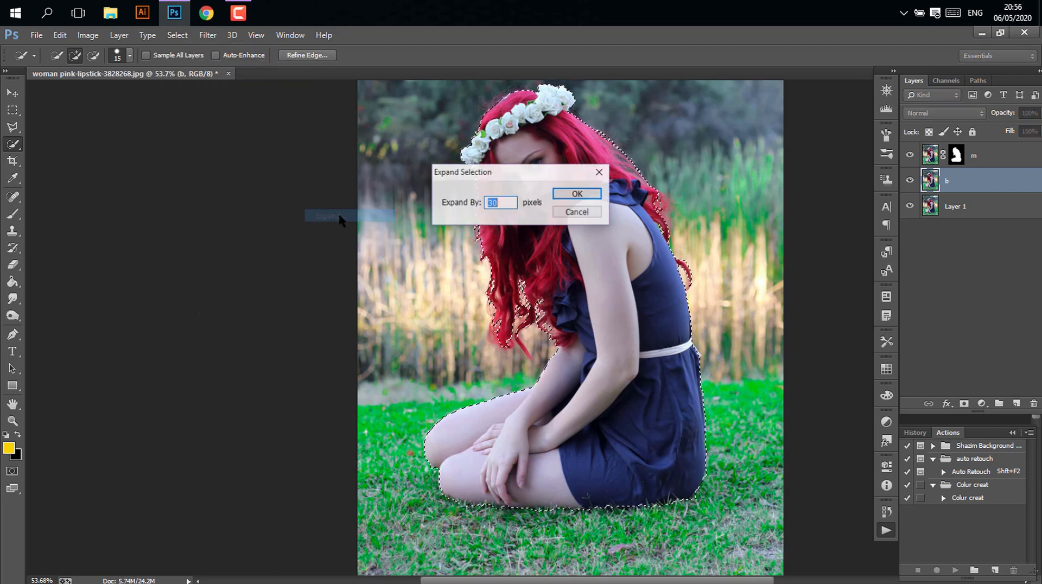
left_click(597, 193)
right_click(551, 197)
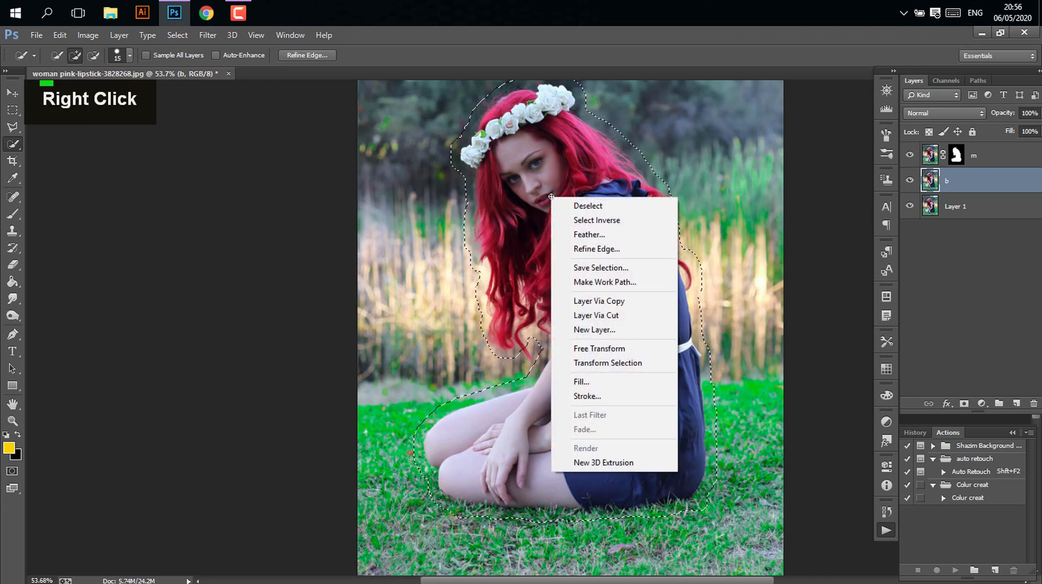
left_click(606, 381)
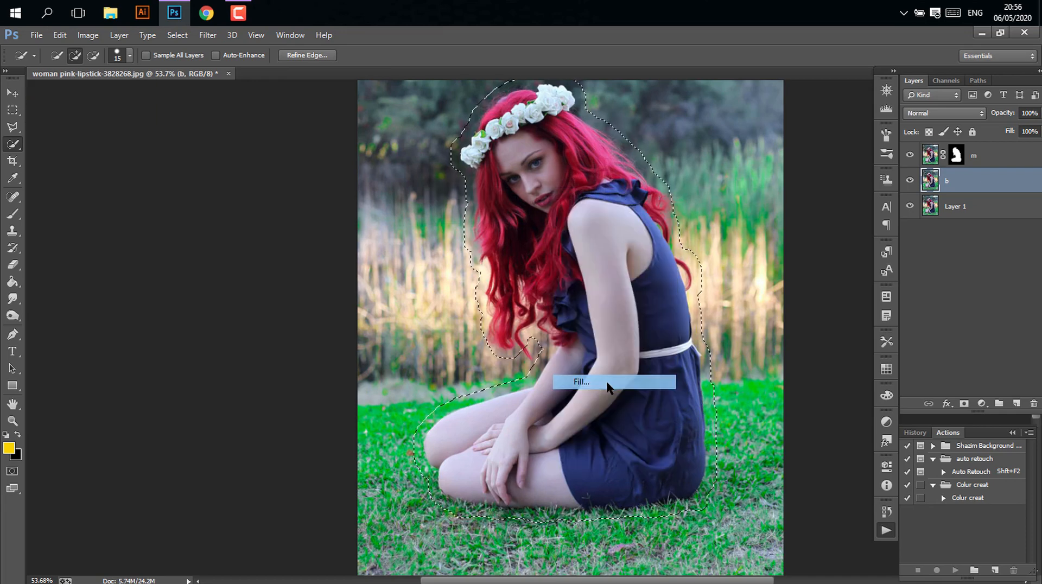
left_click(584, 163)
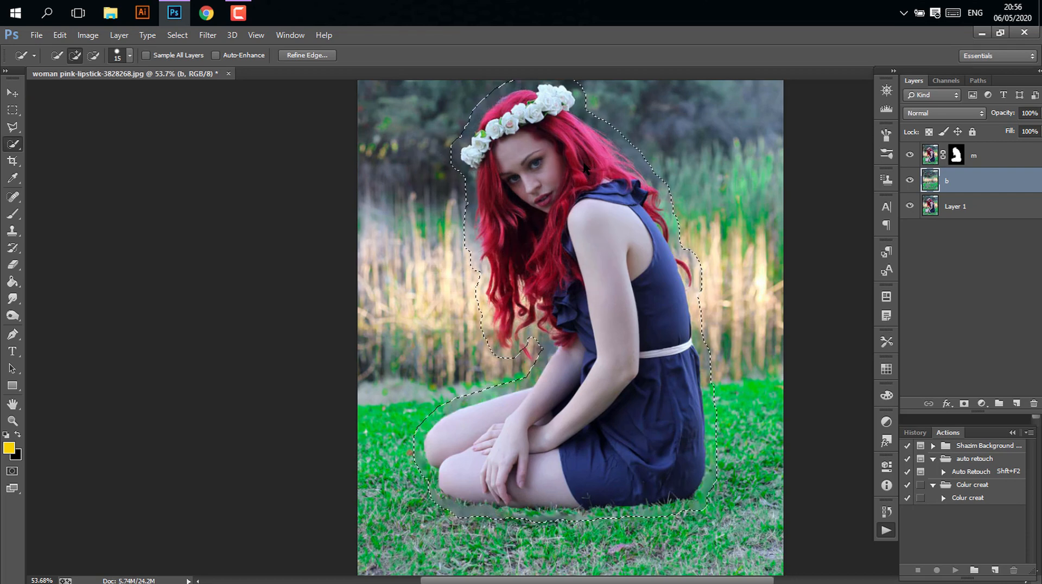
Deselect the expanded outline and duplicate Layer 1
left_click(910, 155)
left_click(1009, 160)
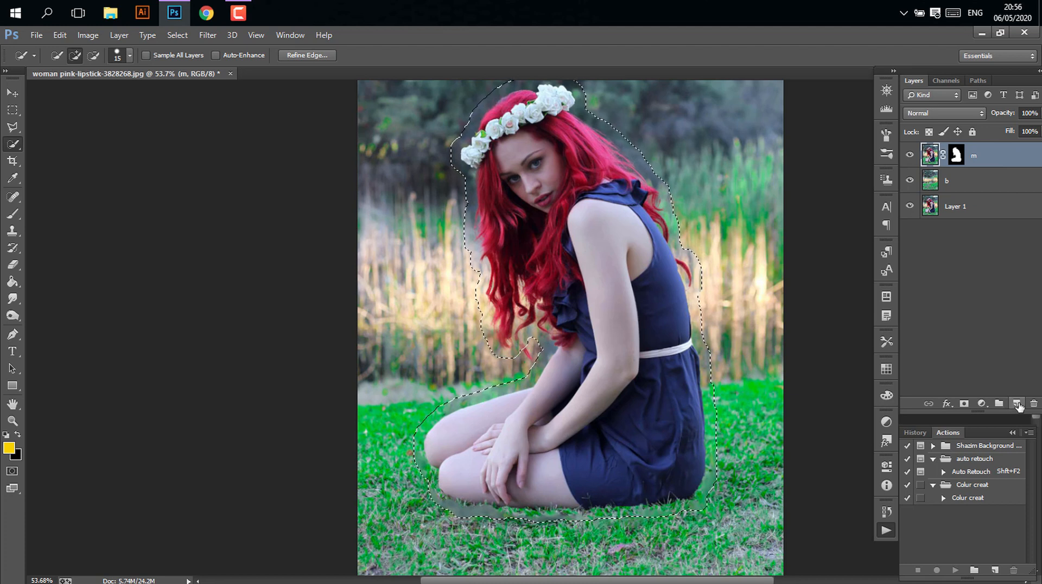
key("ctrl")
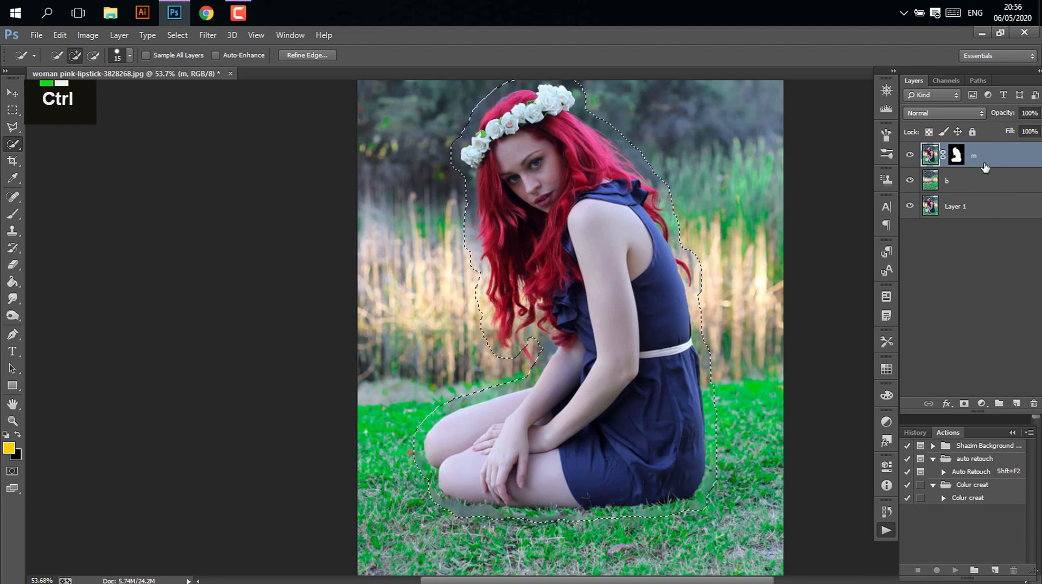
key("ctrl+d")
left_click(965, 206)
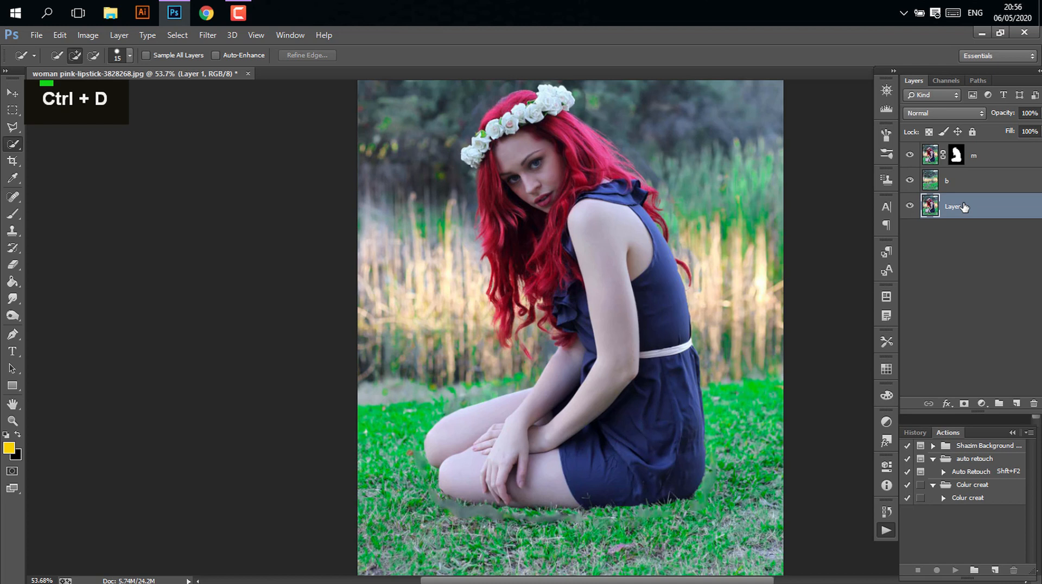
key("ctrl+j")
Erase the smeared fill on layer b along the grass below the legs with a 150 px eraser at 44% opacity
left_click(955, 181)
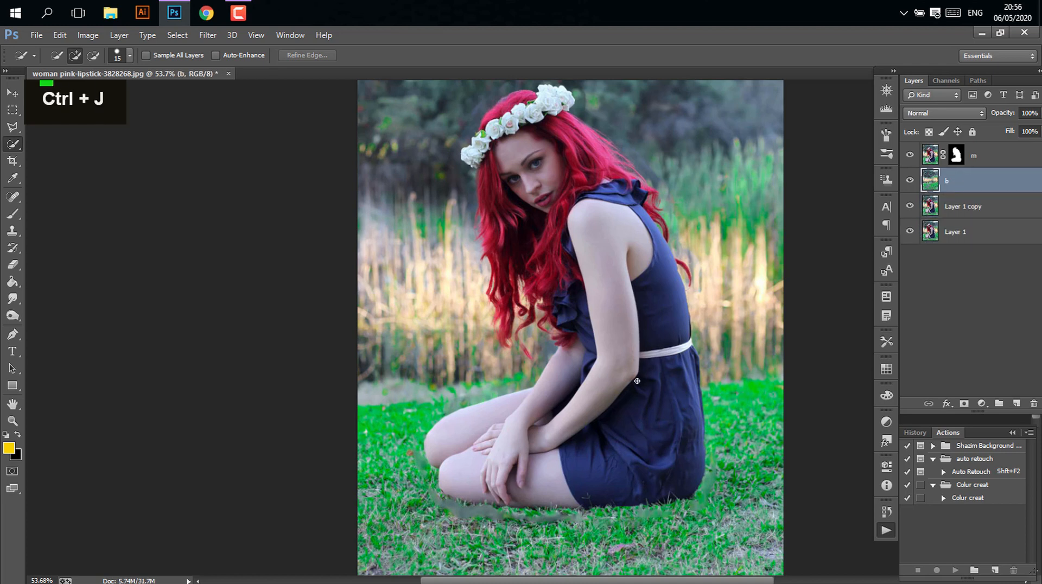
key("e")
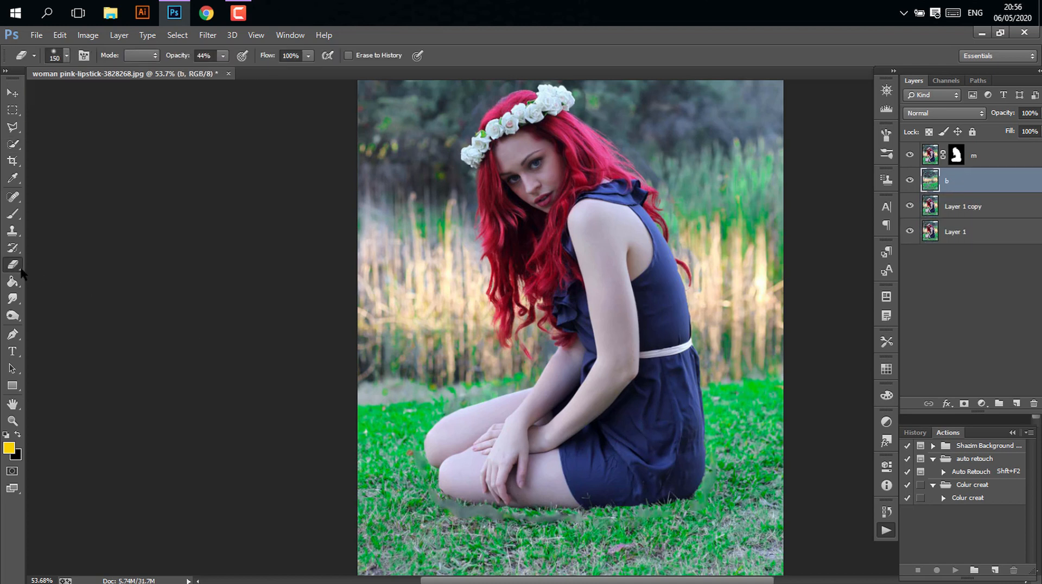
mouse_move(509, 510)
left_mouse_down()
mouse_move(705, 514)
mouse_move(718, 500)
mouse_move(450, 495)
left_mouse_up()
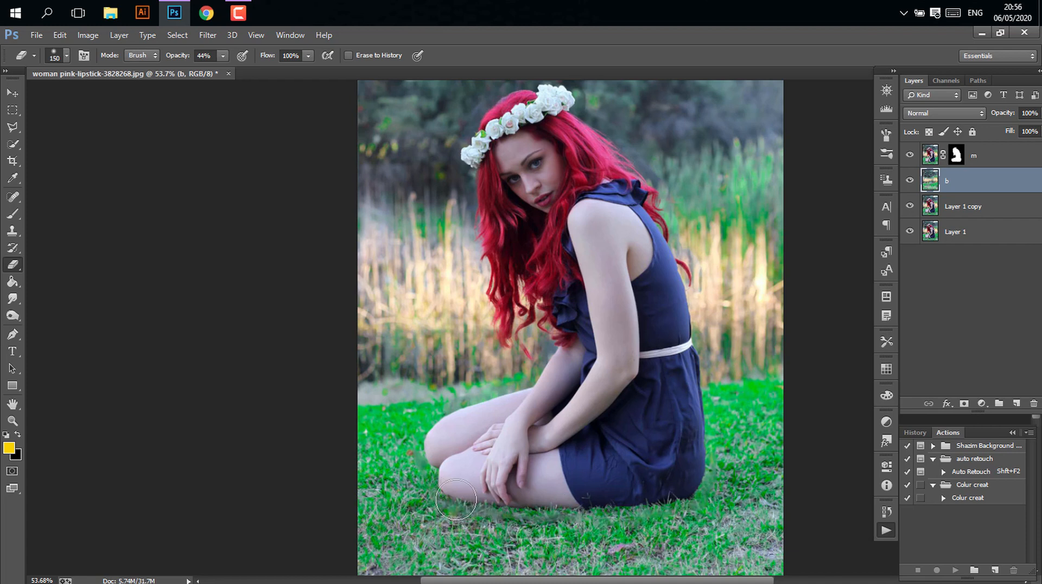
double_click(456, 502)
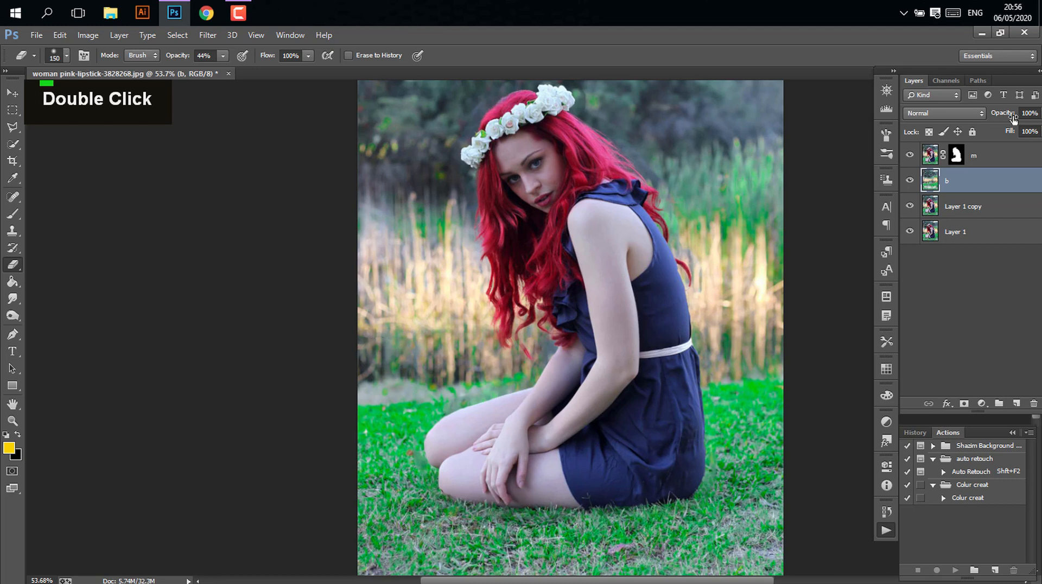
Add a new empty layer above layer m and choose a bright yellow foreground colour for the Brush tool
left_click(966, 152)
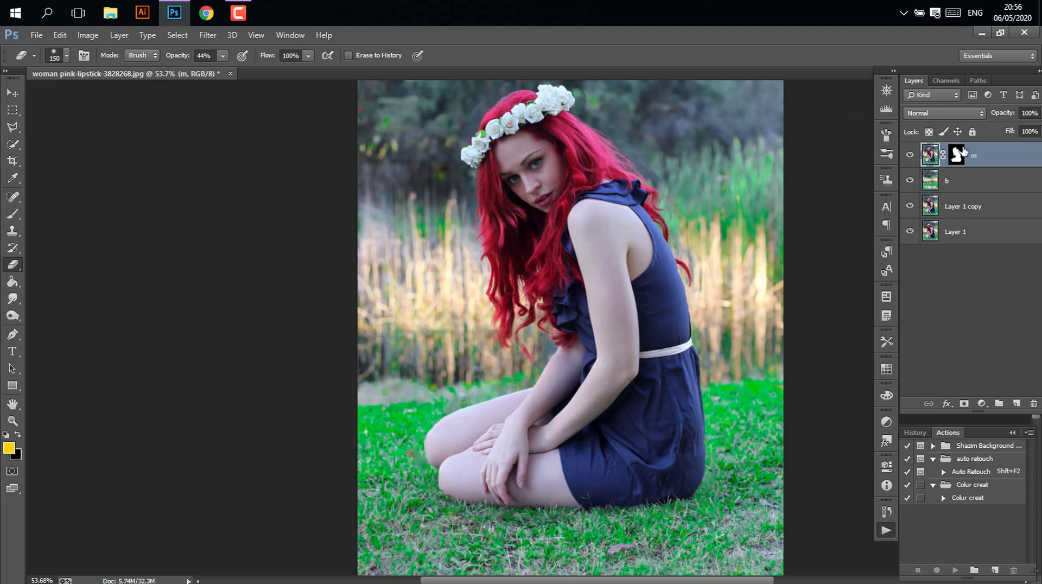
left_click(1016, 404)
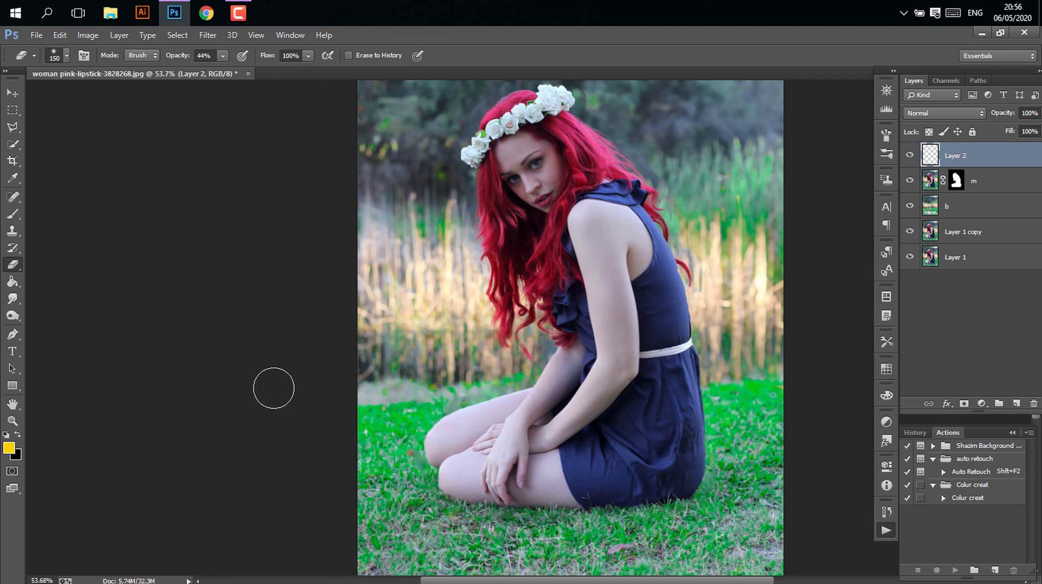
left_click(18, 215)
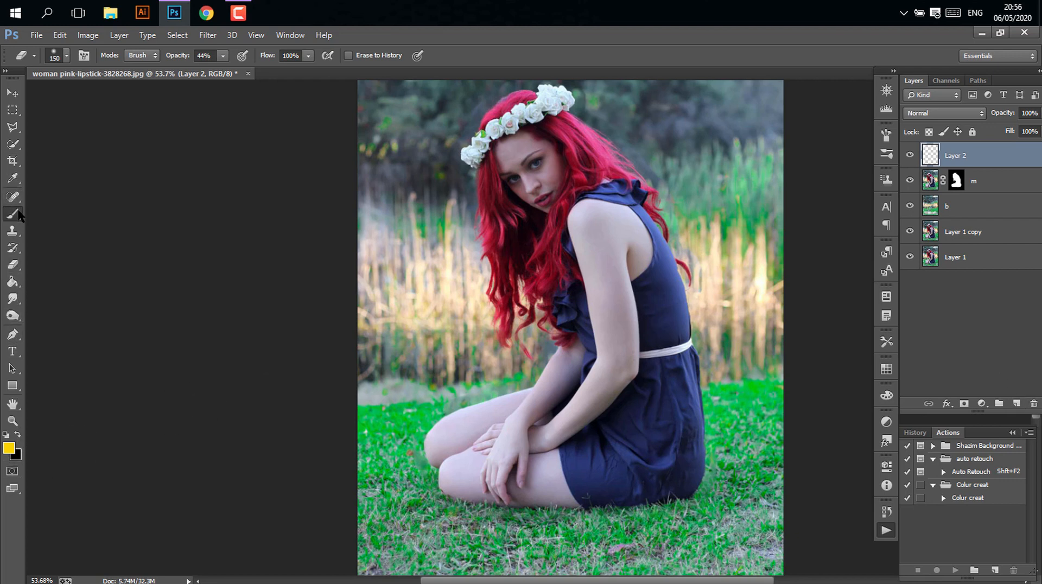
left_click(9, 447)
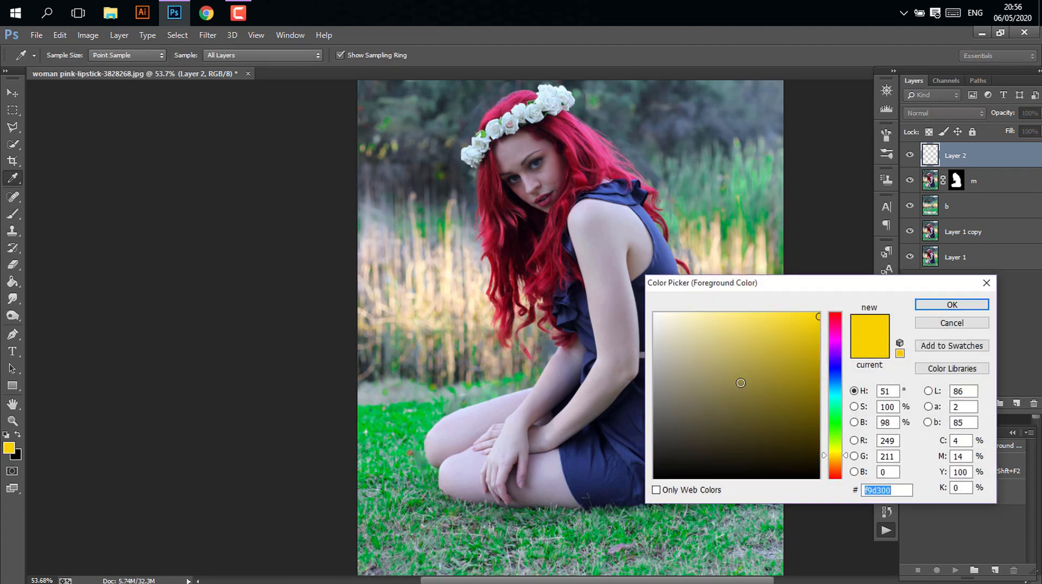
mouse_move(773, 326)
left_mouse_down()
mouse_move(798, 310)
mouse_move(817, 314)
left_mouse_up()
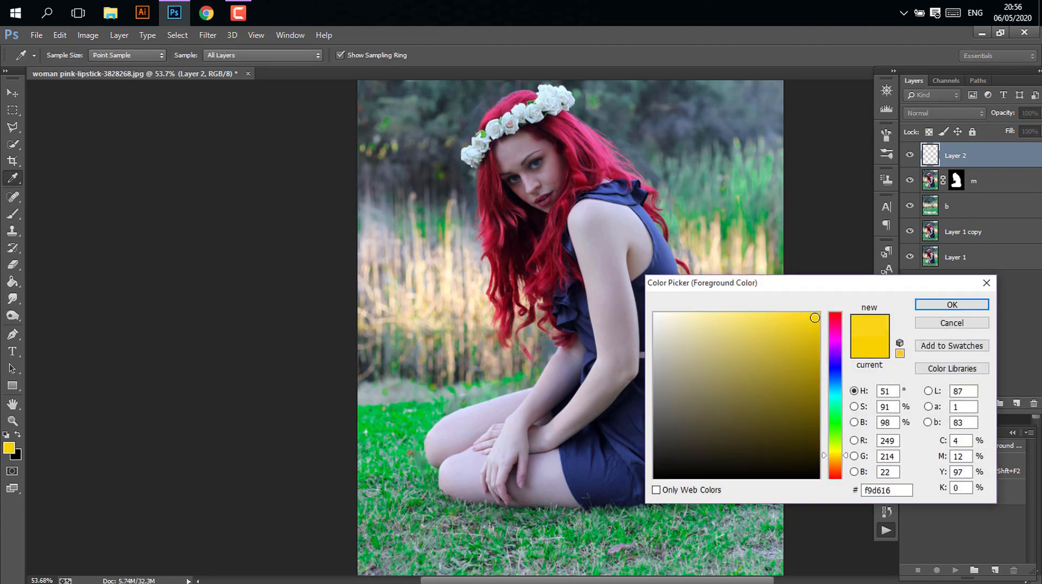
left_click(947, 305)
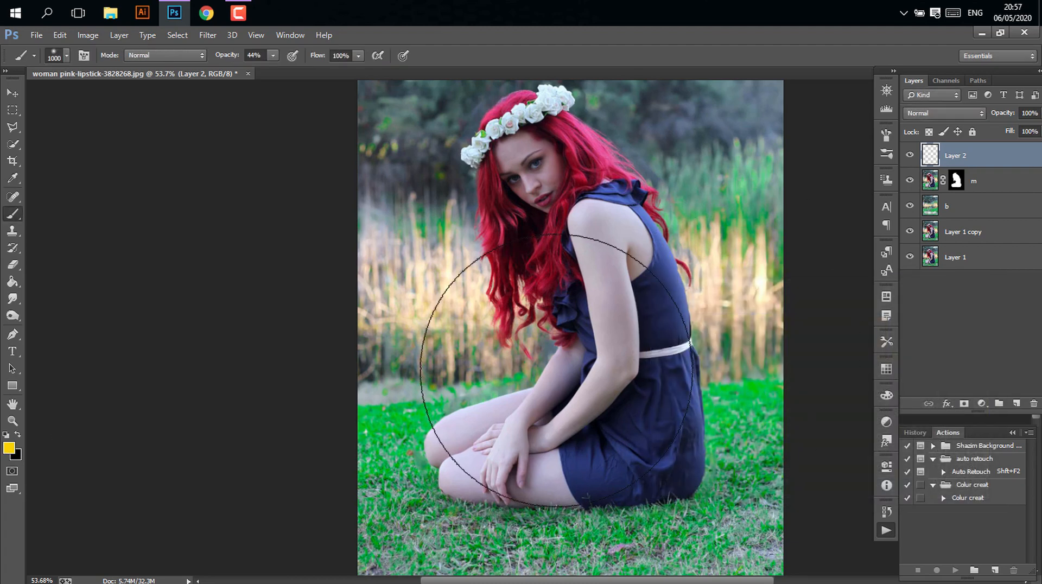
Paint a yellow glow over the photo's upper-left corner with a 1000 px brush at 44% opacity and reposition it with Free Transform
scroll(434, 204, "down", 2)
double_click(442, 179)
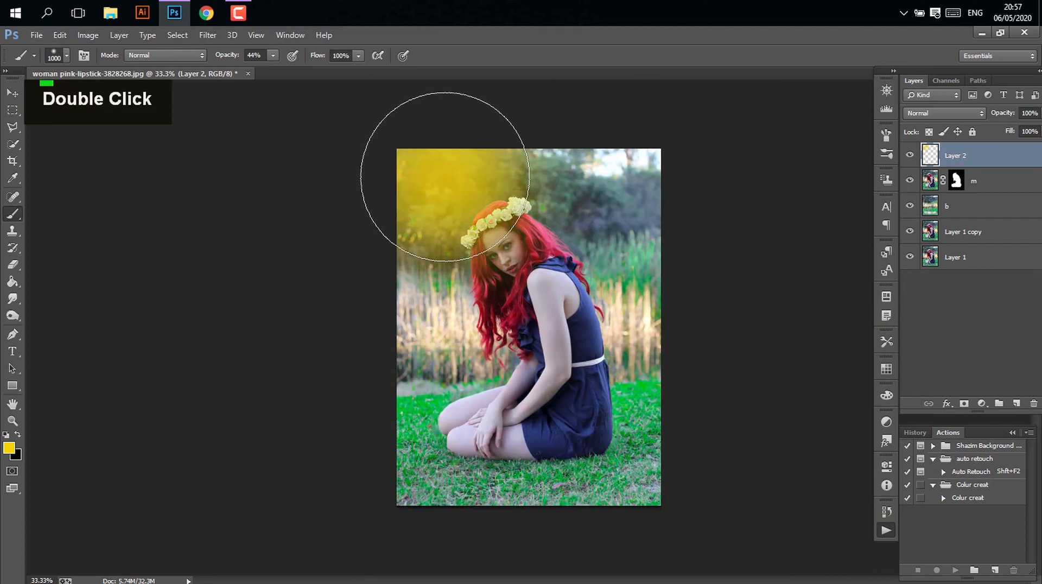
left_click(12, 93)
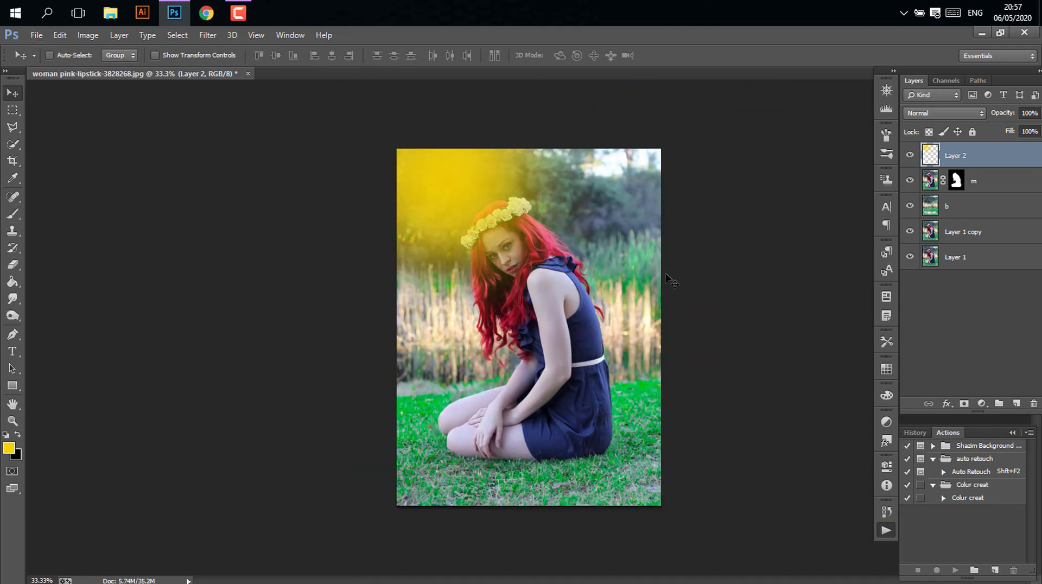
key("ctrl+t")
left_click_drag(575, 315, 534, 309)
left_click_drag(582, 338, 595, 344)
key("Return")
Set the yellow glow layer's blend mode to Screen and lower its opacity
left_click(947, 113)
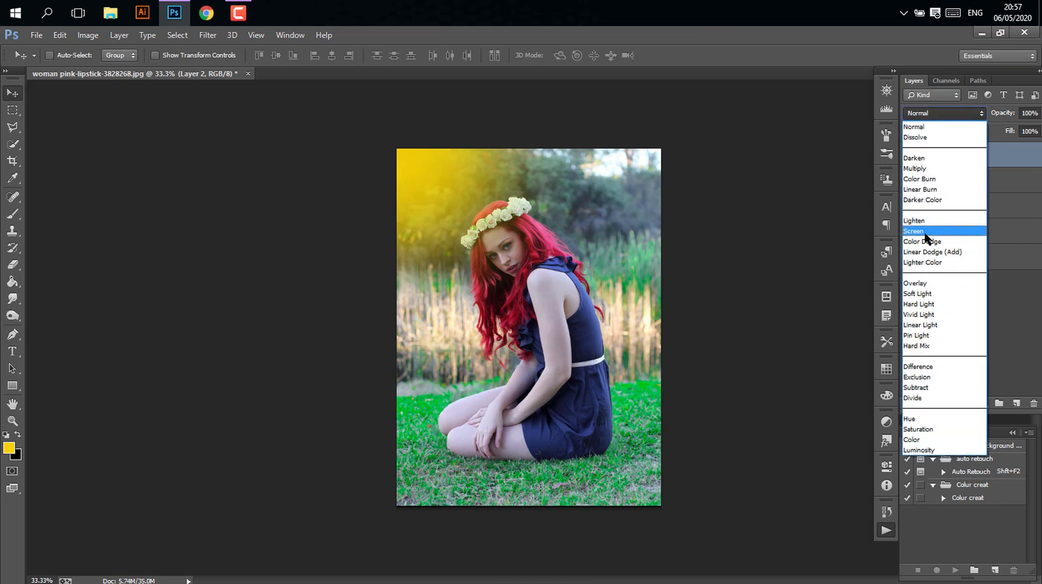
left_click(917, 231)
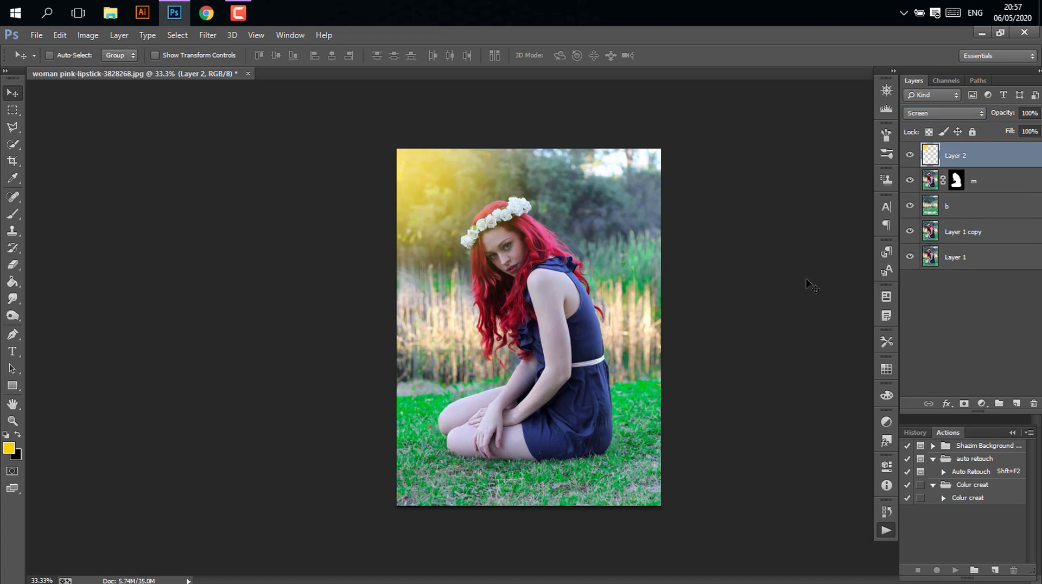
left_click(1040, 113)
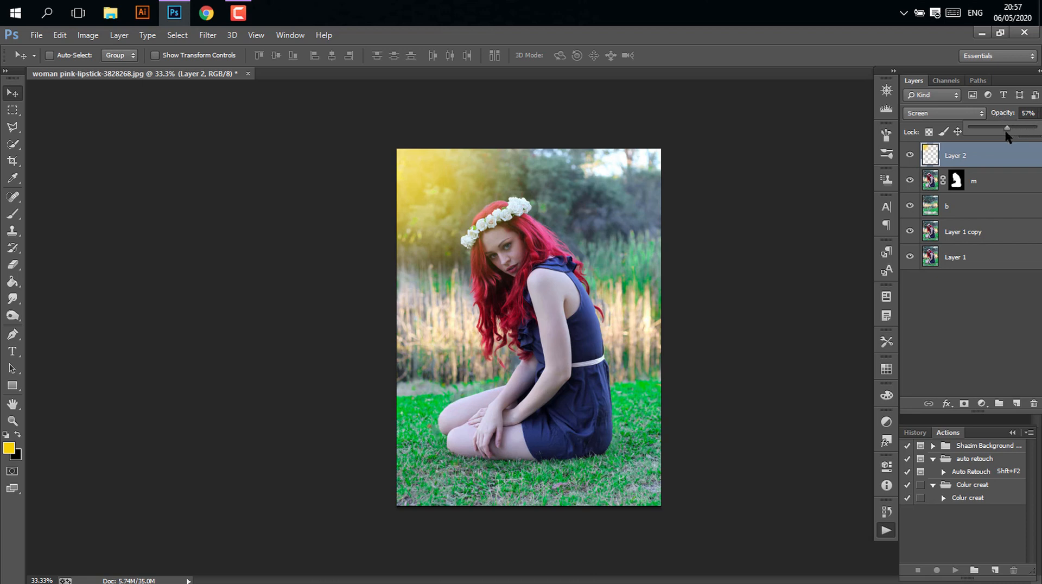
mouse_move(1006, 132)
left_mouse_down()
mouse_move(1038, 133)
mouse_move(1025, 133)
left_mouse_up()
left_click(956, 314)
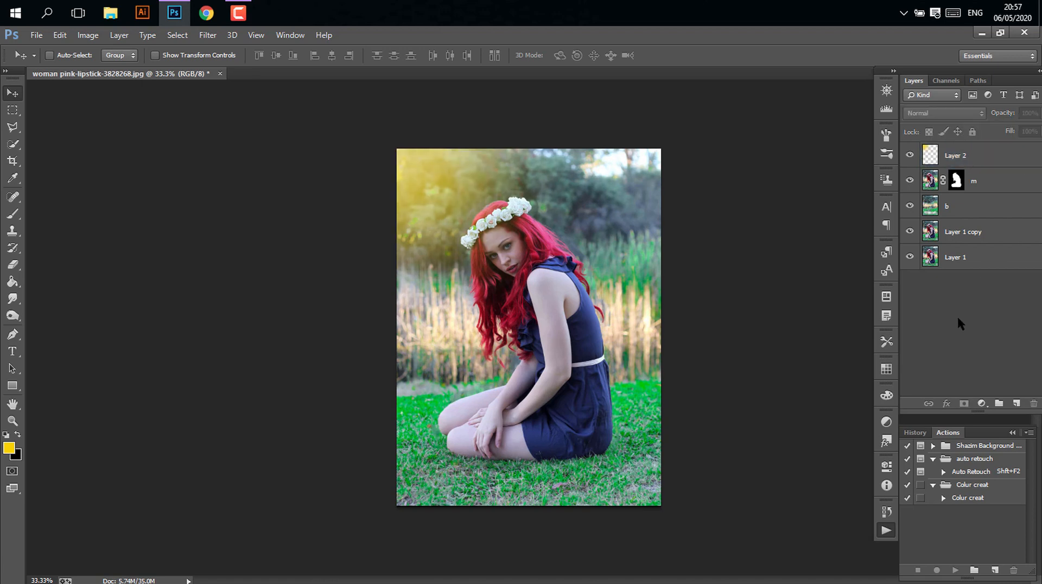
Delete the existing Colur creat action set
left_click(886, 529)
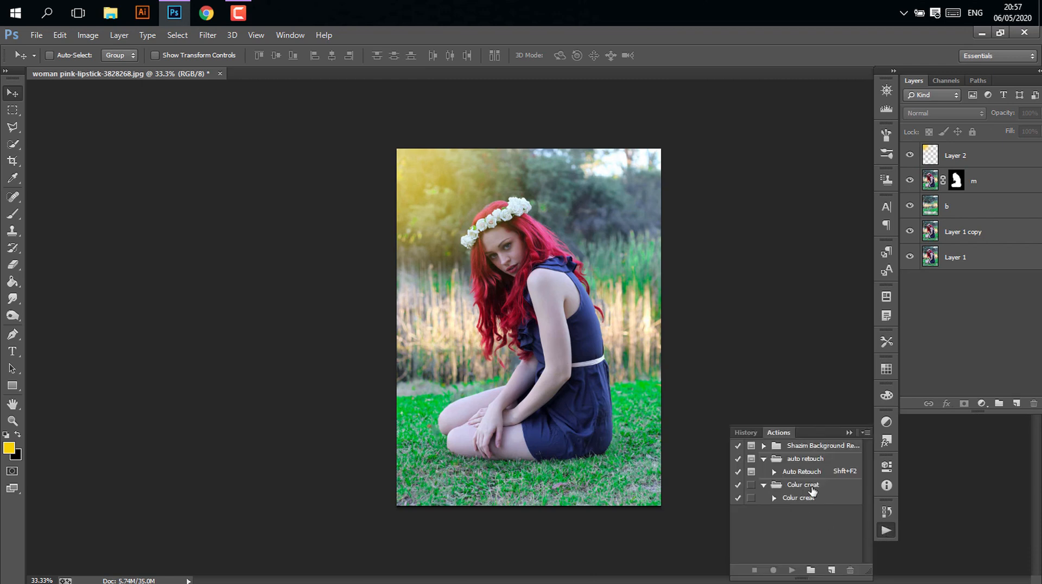
left_click_drag(822, 489, 851, 568)
left_click(809, 488)
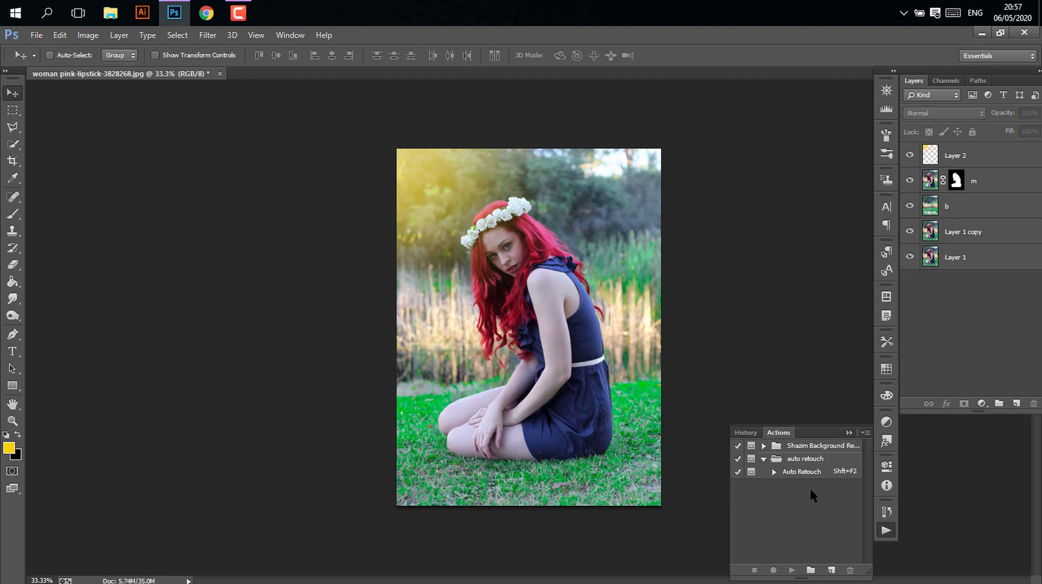
Load the action file Colur creat 0.1 YT.Pic master.atn from the New folder in png photo
left_click(865, 433)
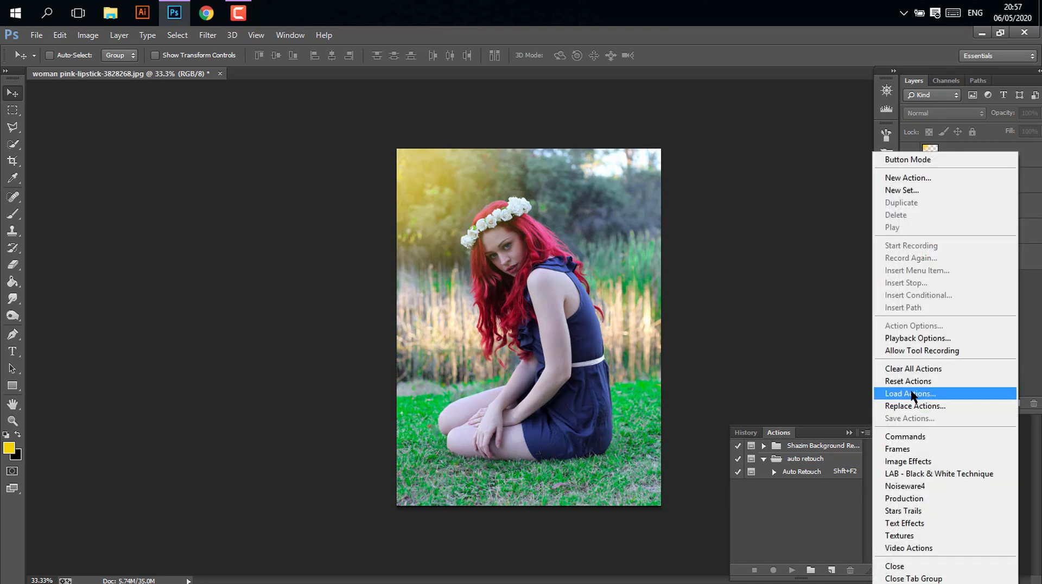
left_click(912, 394)
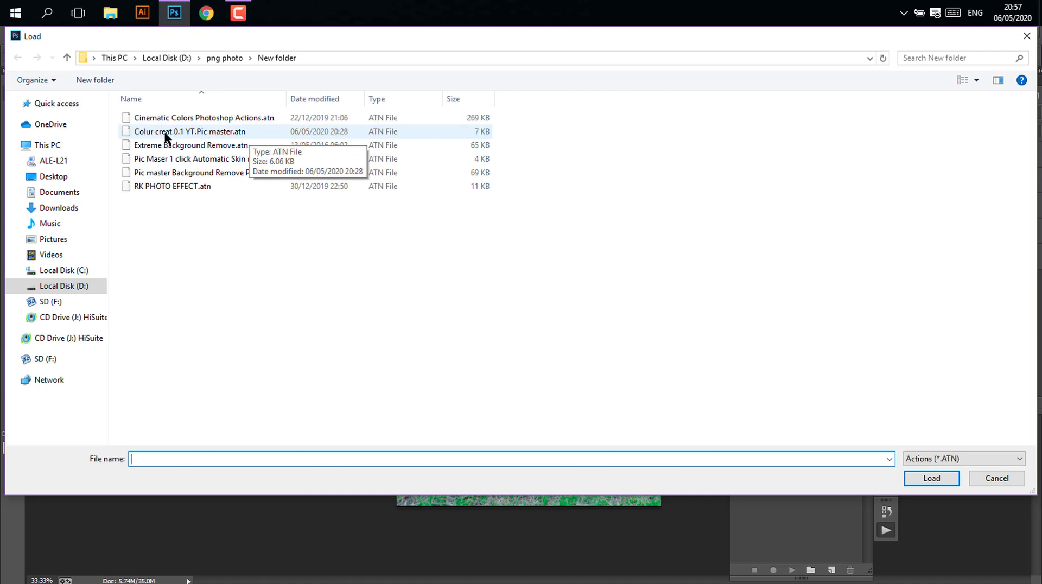
left_click(140, 136)
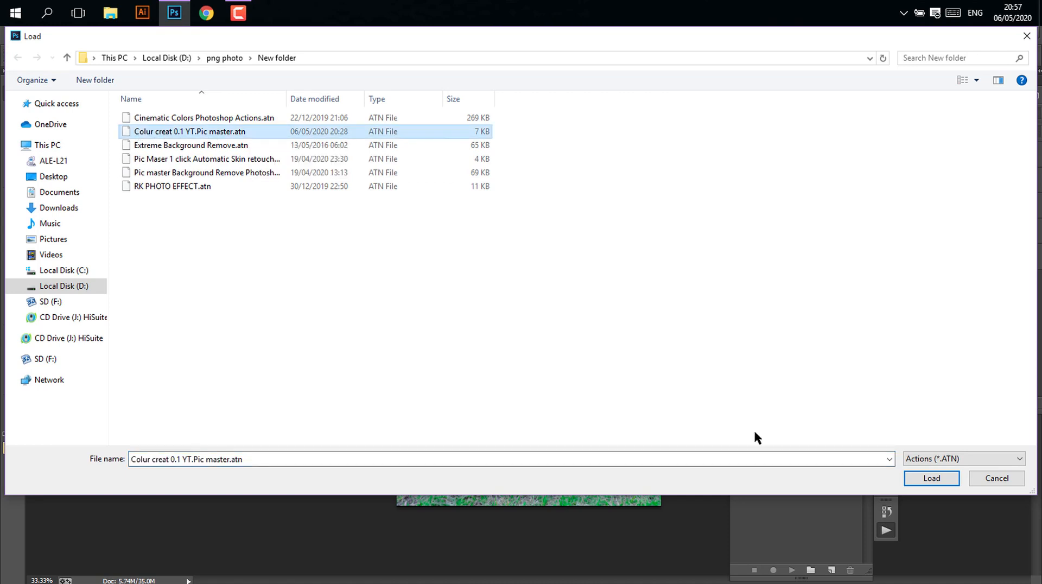
left_click(938, 482)
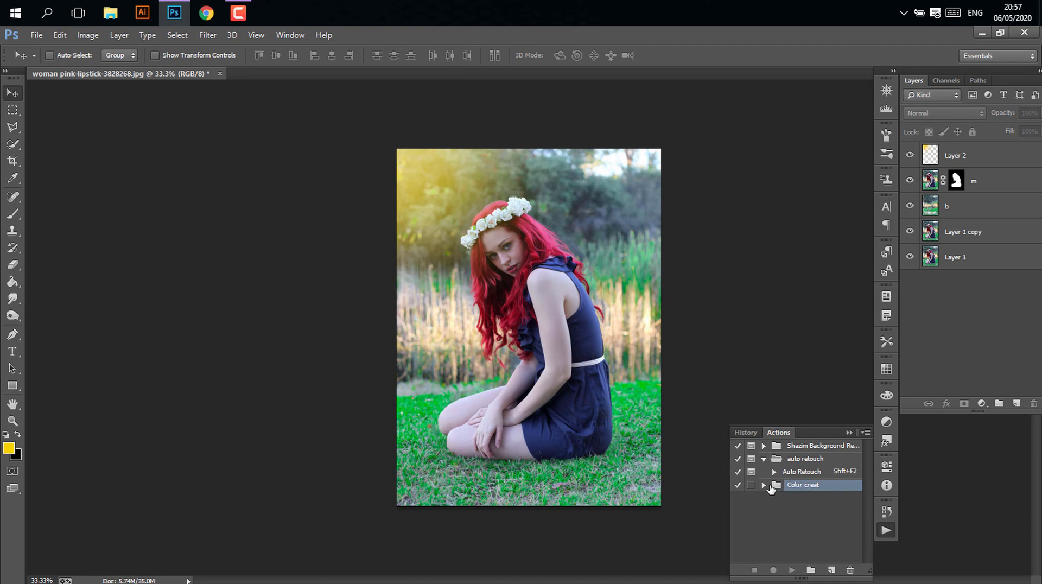
Play the Colur creat action from the newly loaded set on the portrait
left_click(764, 485)
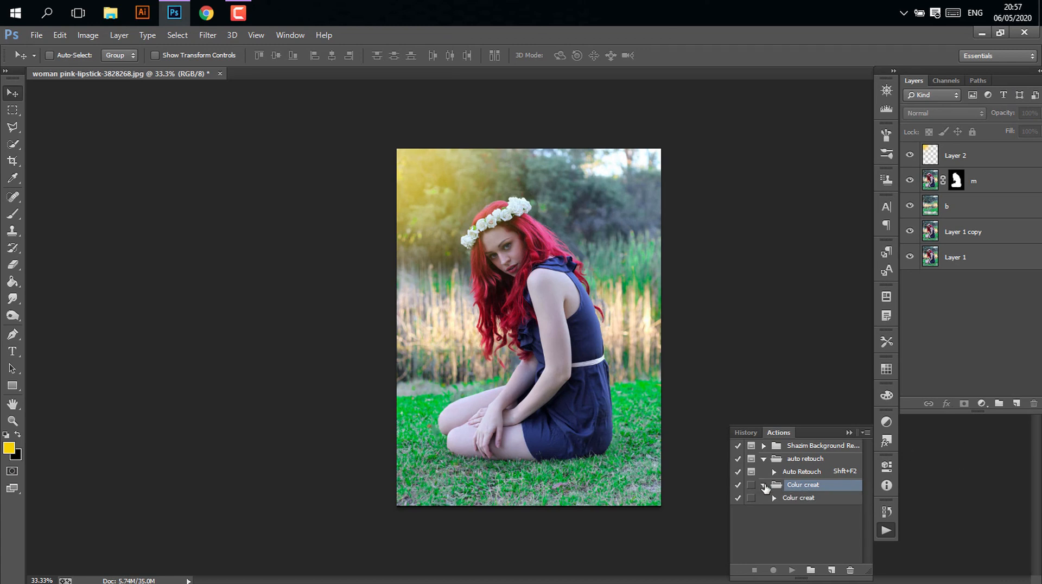
left_click(809, 498)
left_click(791, 570)
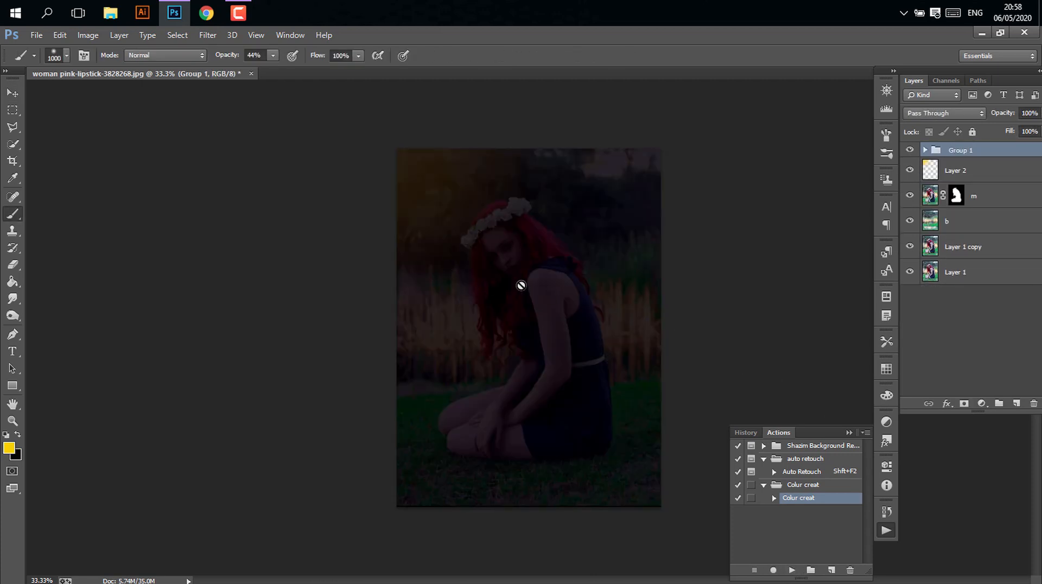
Paint black at 100% brush opacity on the Curves 1 mask in Group 1, over the glow and the woman's upper body
left_click(925, 151)
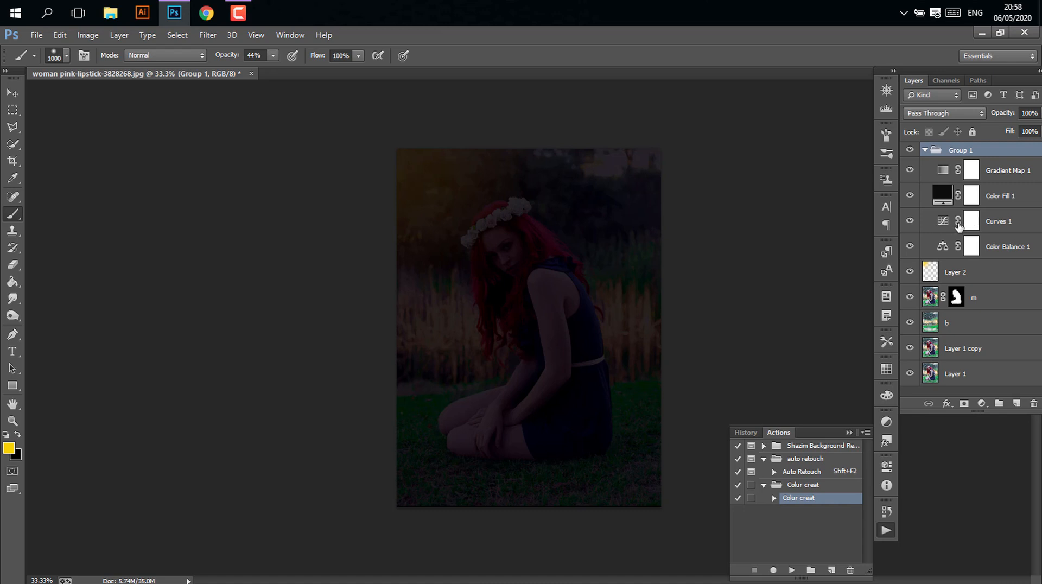
left_click(973, 225)
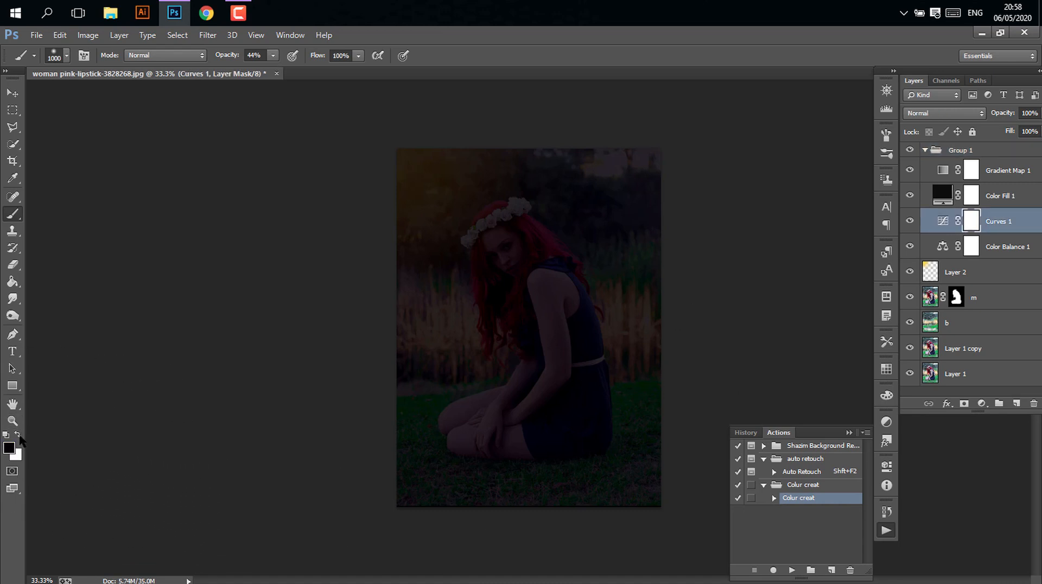
left_click(273, 55)
mouse_move(407, 152)
left_mouse_down()
mouse_move(504, 257)
mouse_move(467, 205)
mouse_move(497, 218)
mouse_move(480, 193)
left_mouse_up()
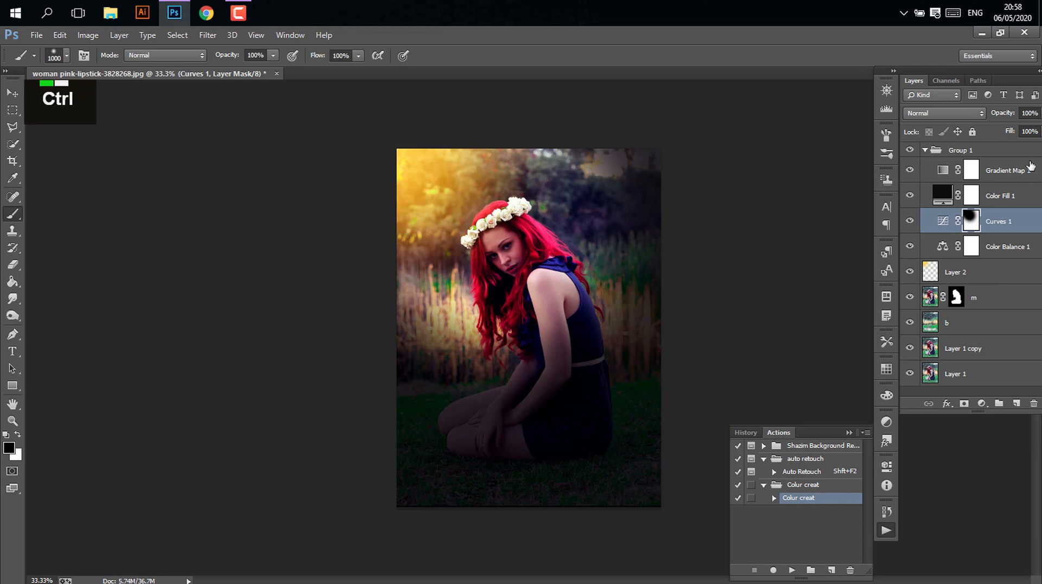
Delete Group 1 together with its colour-grading adjustment layers
left_click_drag(1018, 152, 1034, 404)
Start a Tilt-Shift blur of 248 px on layer b, with the focus centre on the grass below the woman
left_click(949, 209)
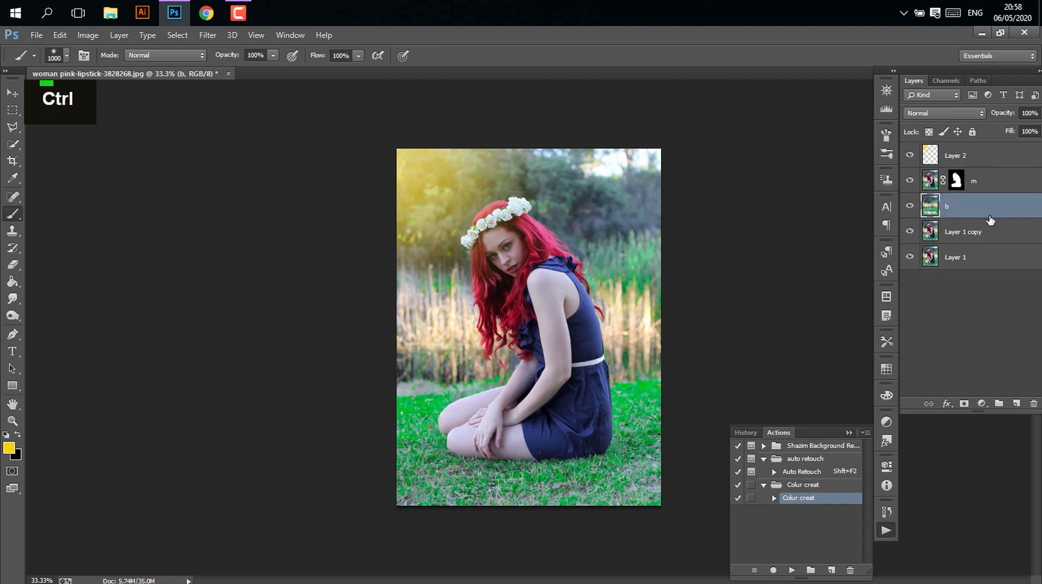
left_click(208, 38)
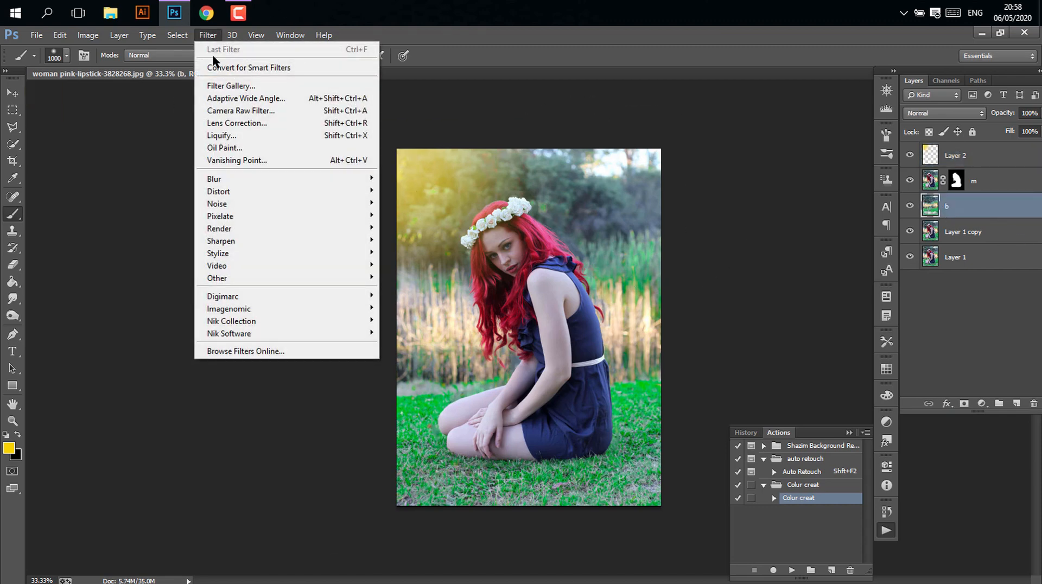
mouse_move(263, 178)
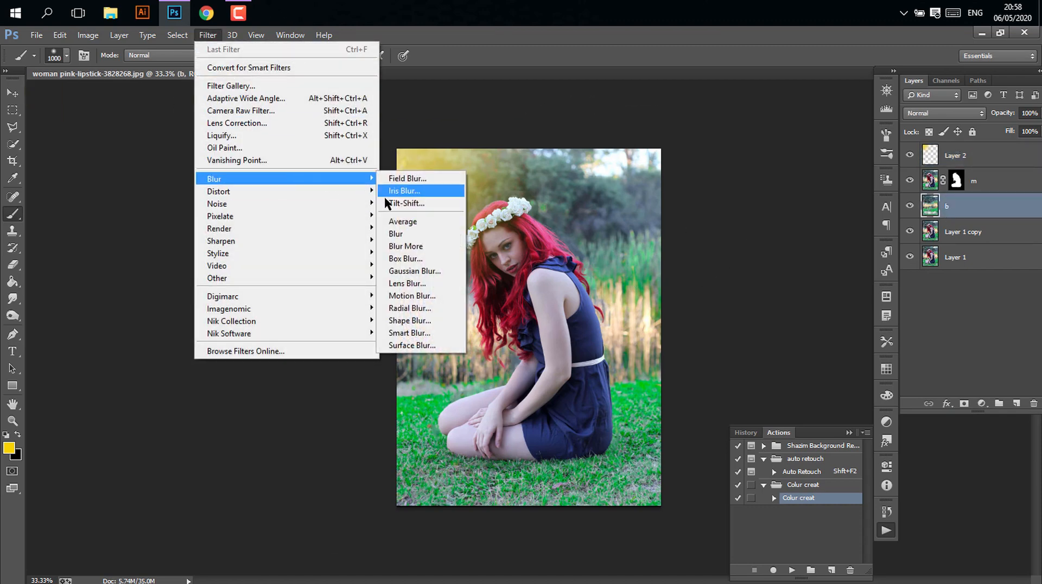
left_click(414, 203)
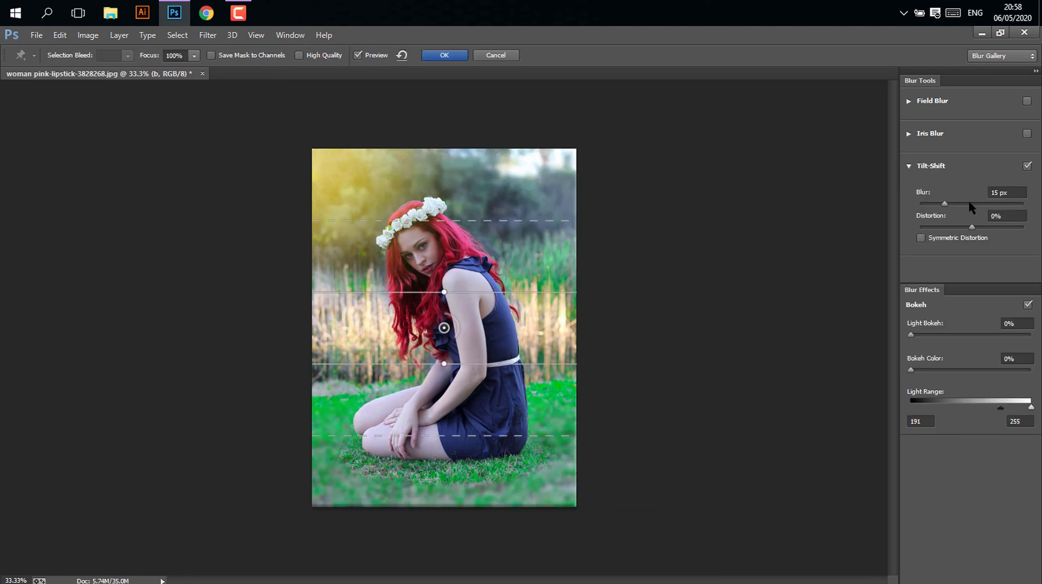
left_click(969, 204)
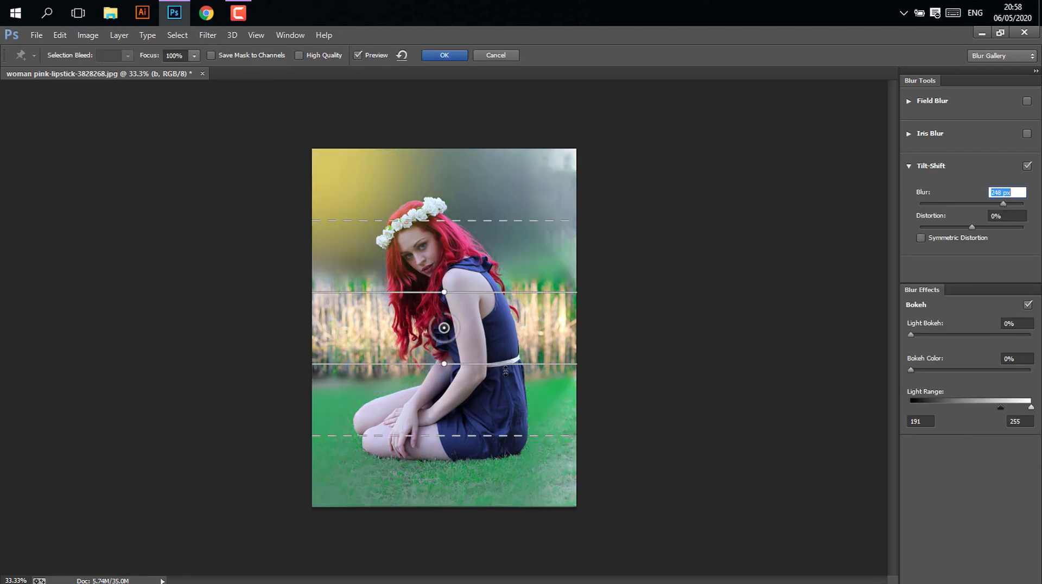
left_click_drag(505, 364, 517, 534)
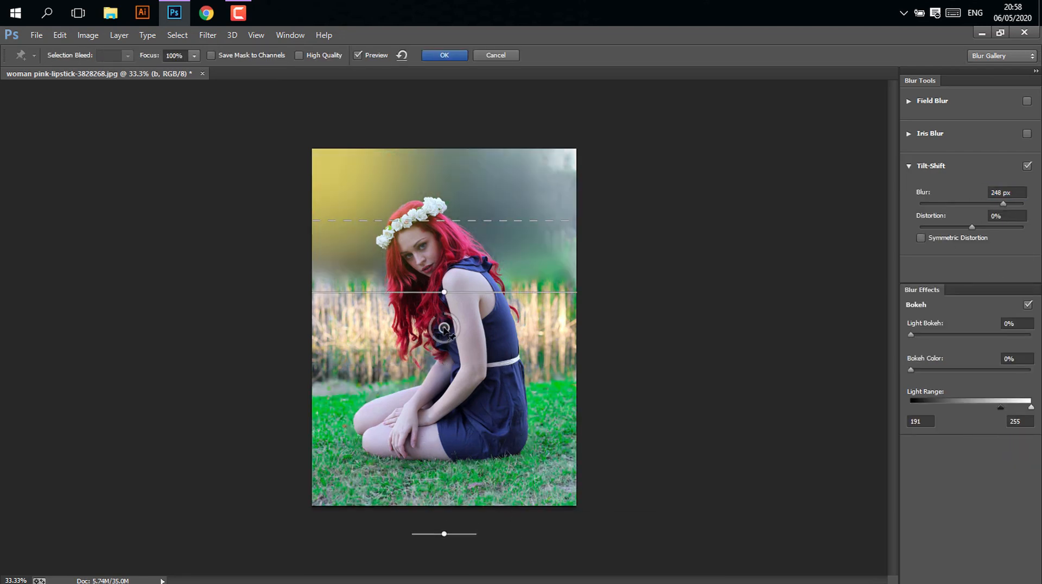
left_click_drag(444, 328, 465, 469)
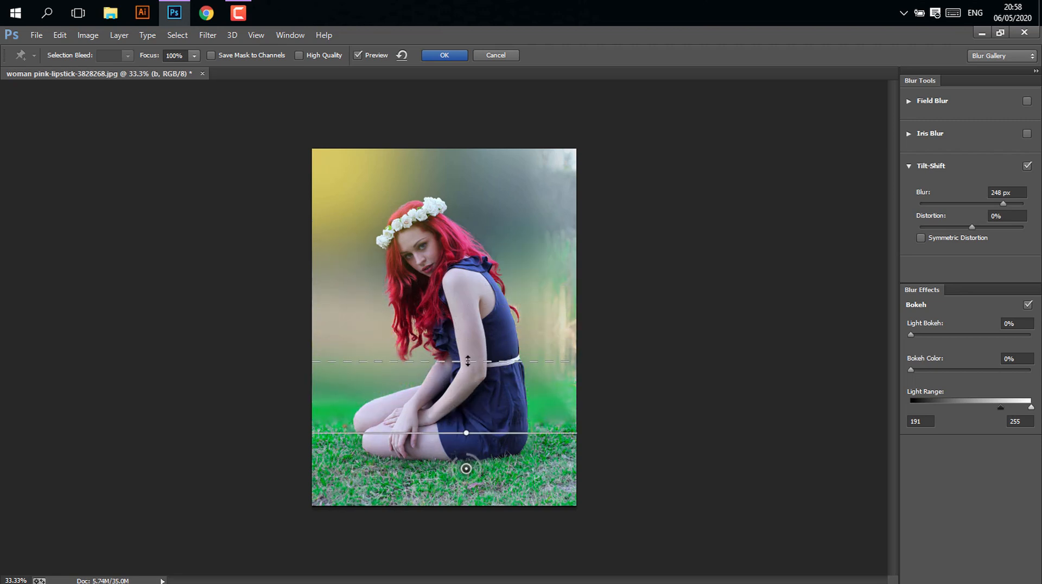
Extend the Tilt-Shift's upper transition zone to chest height and tilt the focus line slightly across the woman's legs
left_click_drag(477, 329, 486, 295)
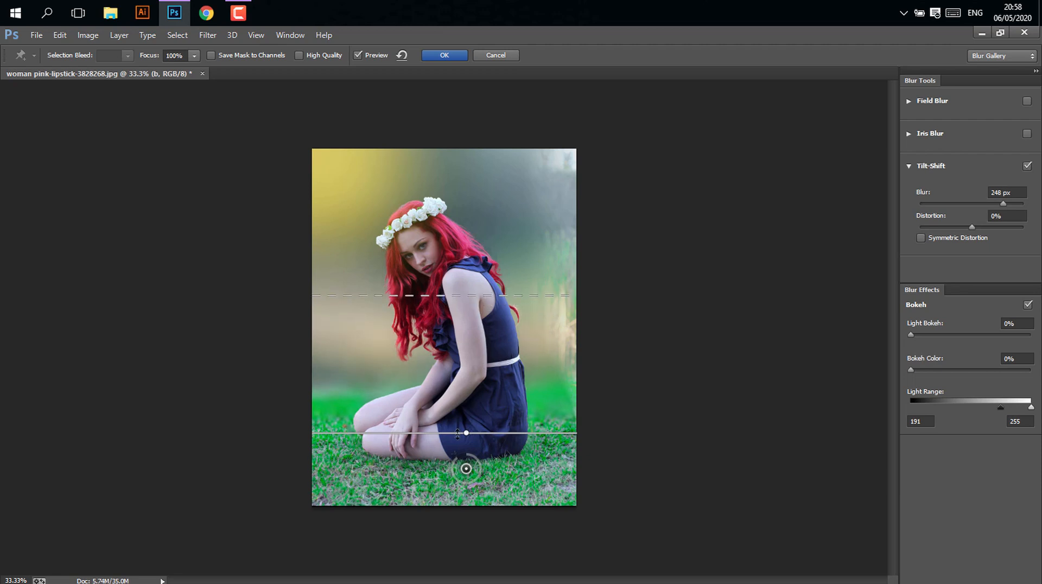
left_click_drag(455, 456, 462, 381)
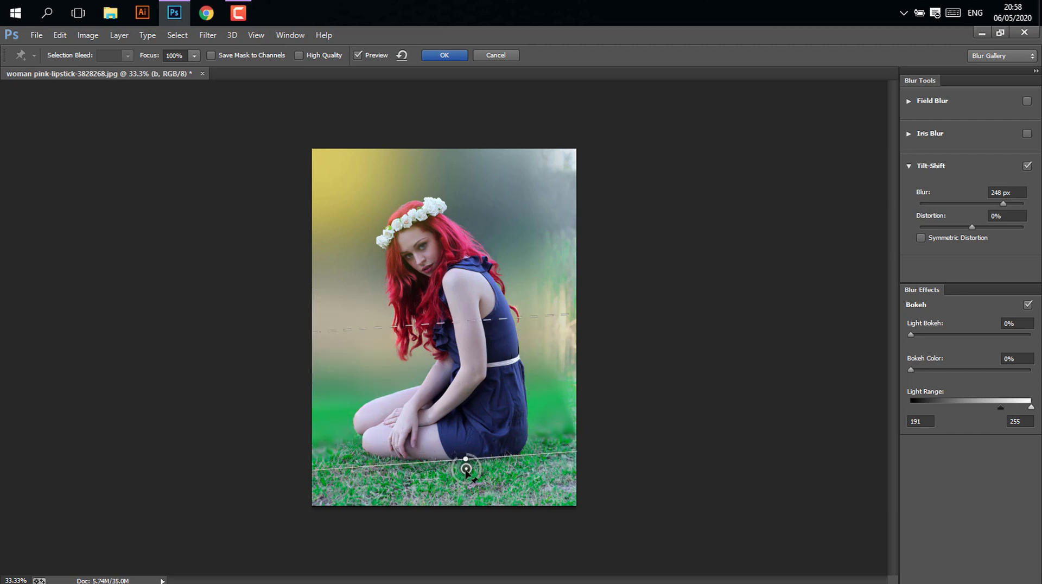
left_click_drag(466, 459, 496, 426)
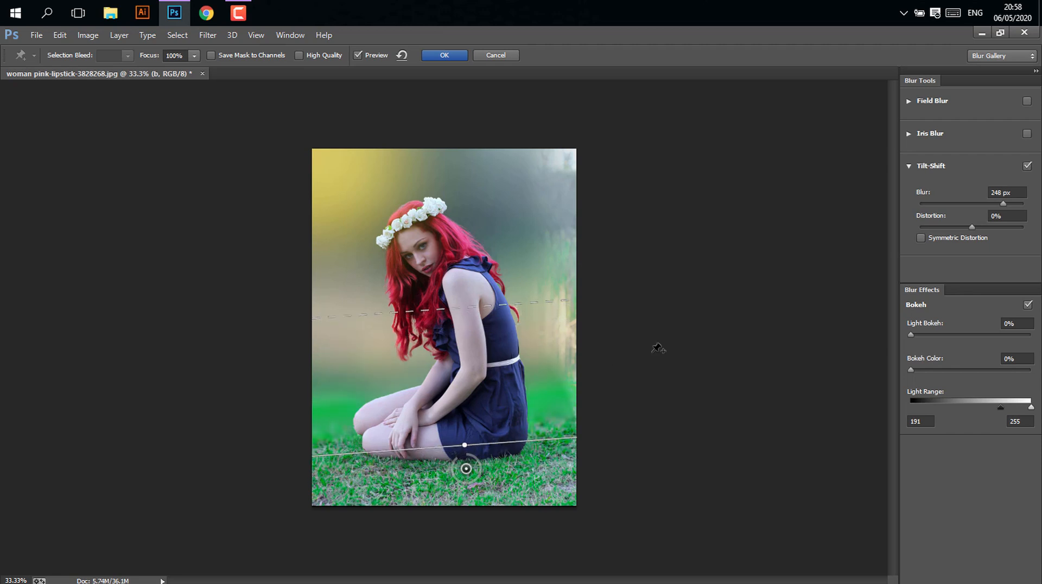
Set the Tilt-Shift blur to 112 px, shift its centre slightly right and apply it to layer b
left_click(975, 203)
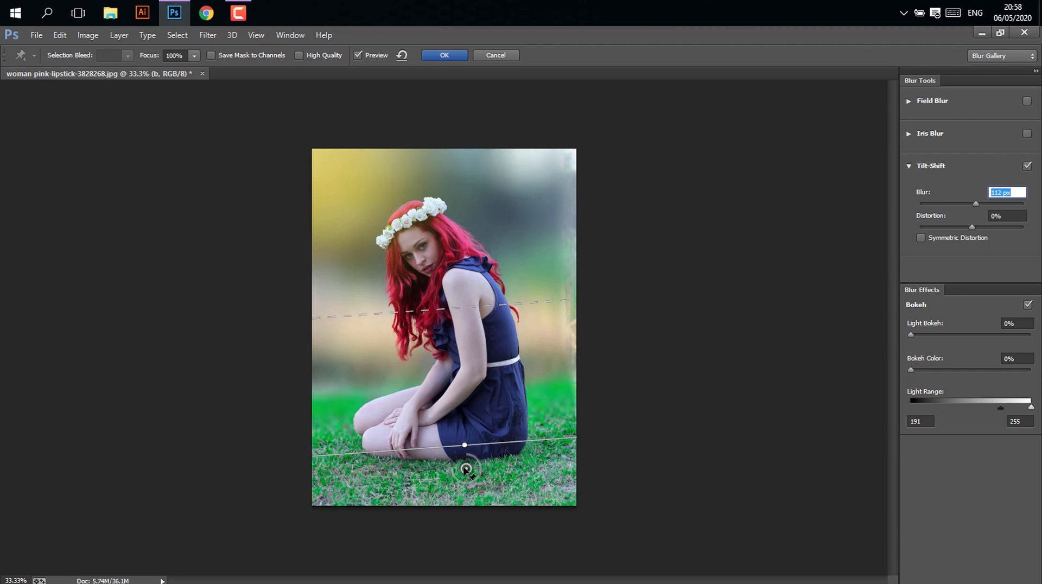
left_click_drag(466, 470, 494, 470)
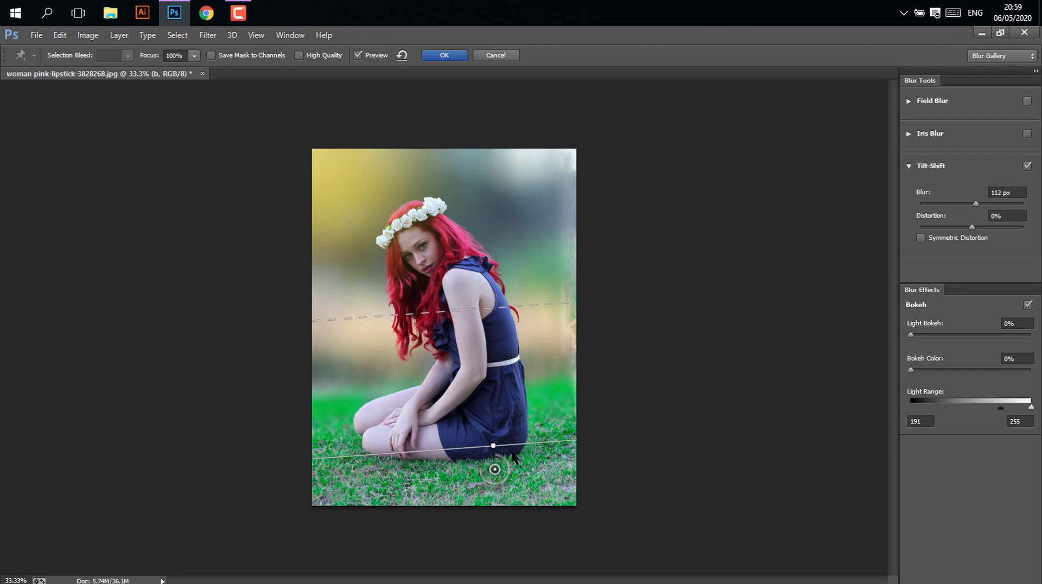
left_click(444, 55)
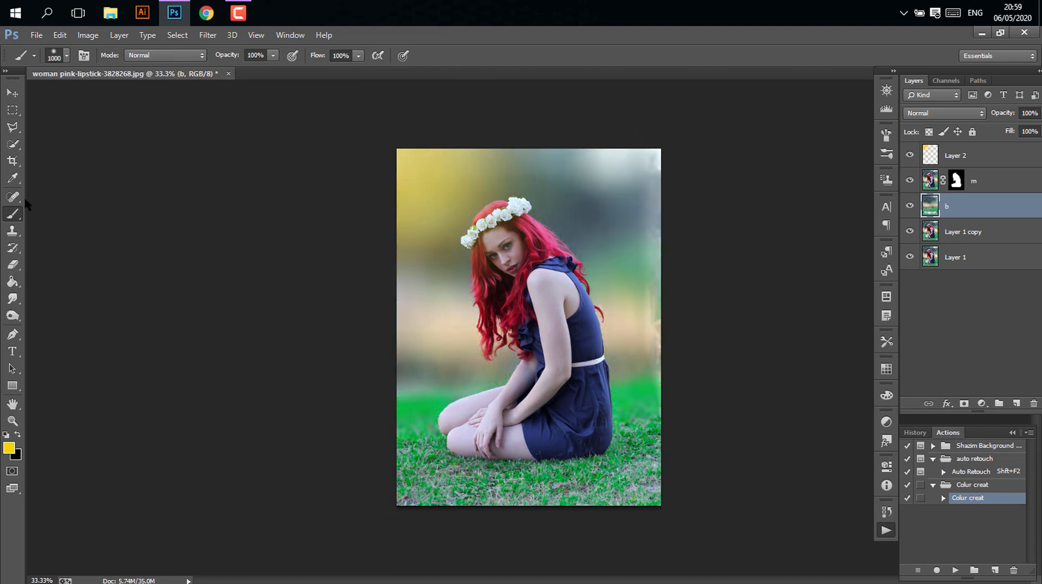
left_click(13, 298)
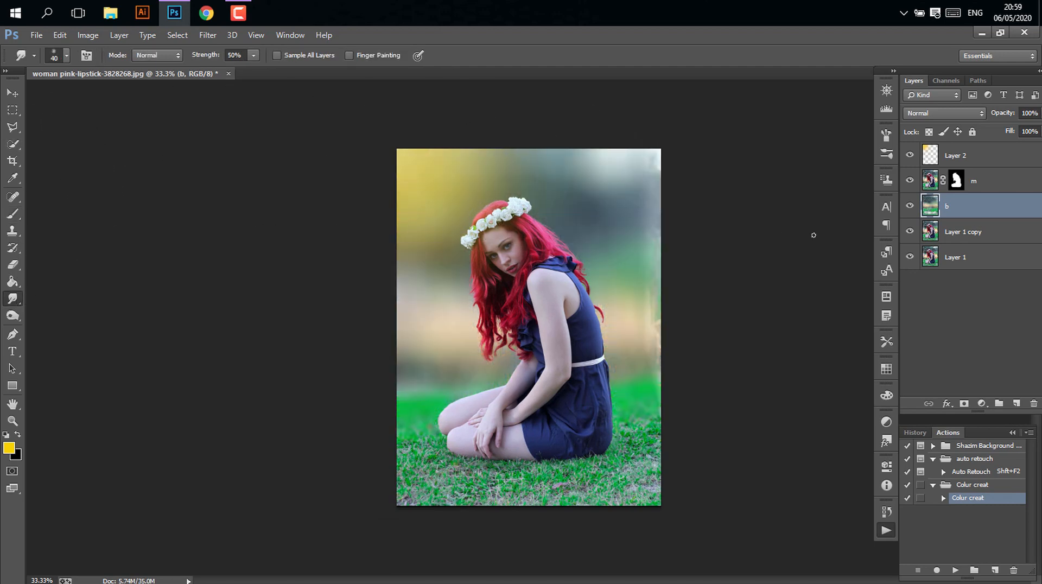
key("bracketright")
key("bracketright")
key("bracketright")
key("bracketright")
key("bracketright")
key("bracketright")
key("bracketright")
key("bracketright")
key("bracketright")
key("bracketright")
key("bracketright")
key("bracketright")
key("bracketright")
key("bracketright")
key("bracketright")
key("bracketright")
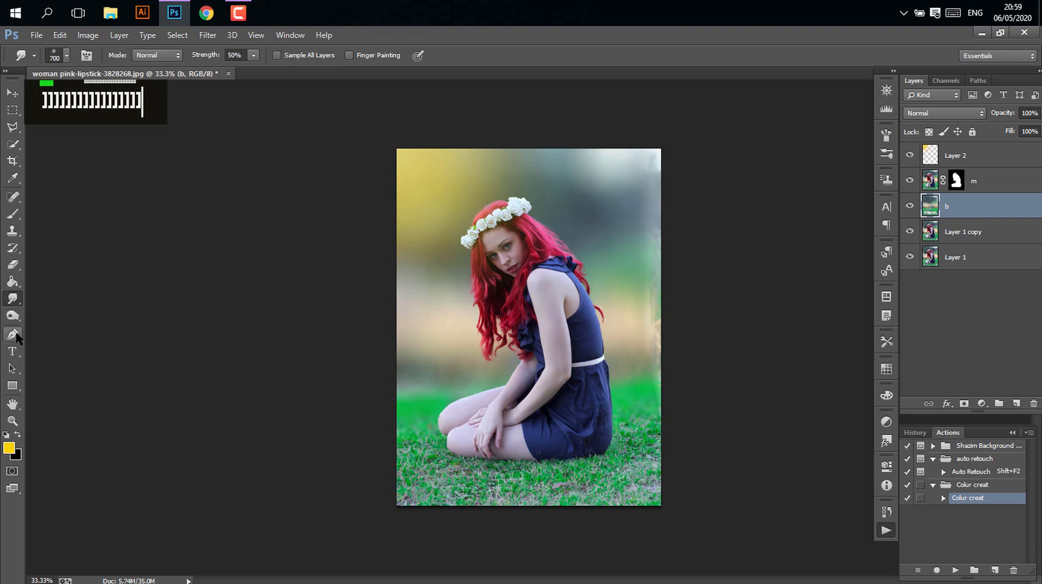
Smooth the streaks along the background's right edge on layer b with the Mixer Brush enlarged to 400 px
right_click(12, 213)
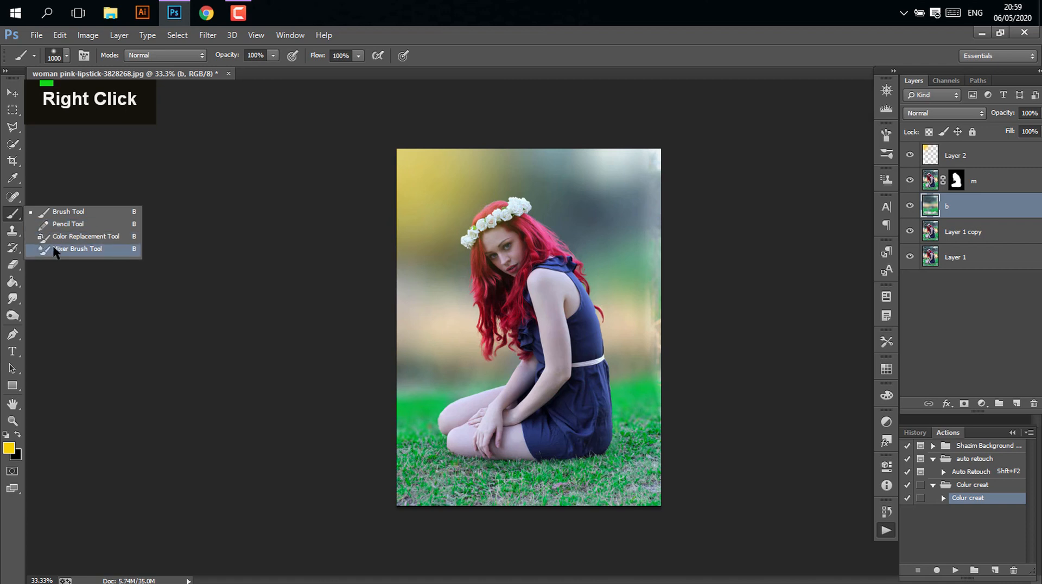
left_click(53, 250)
key("bracketright")
key("bracketright")
key("bracketright")
key("bracketright")
key("bracketright")
key("bracketright")
key("bracketright")
key("bracketright")
key("bracketright")
key("bracketright")
key("bracketright")
key("bracketright")
key("bracketright")
key("bracketright")
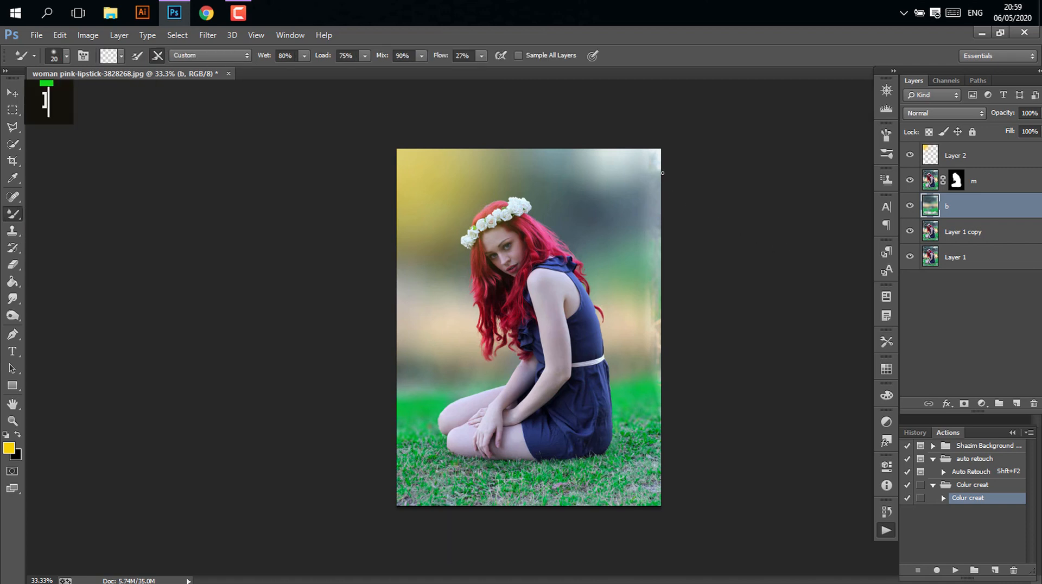
double_click(662, 161)
key("bracketright")
key("bracketright")
key("bracketright")
key("bracketright")
key("bracketright")
left_click_drag(625, 237, 729, 237)
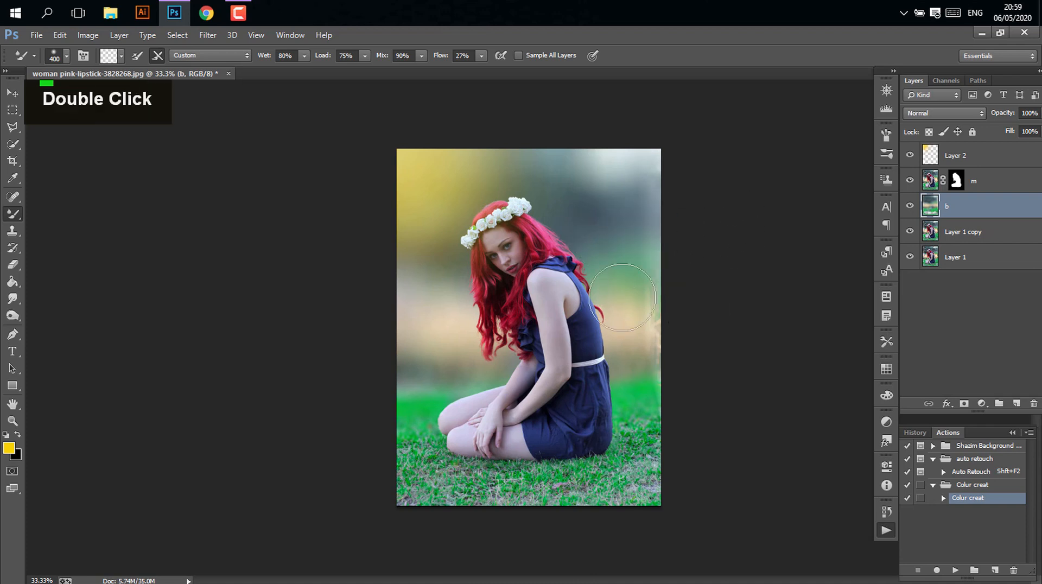
mouse_move(629, 301)
left_mouse_down()
mouse_move(672, 311)
mouse_move(706, 340)
left_mouse_up()
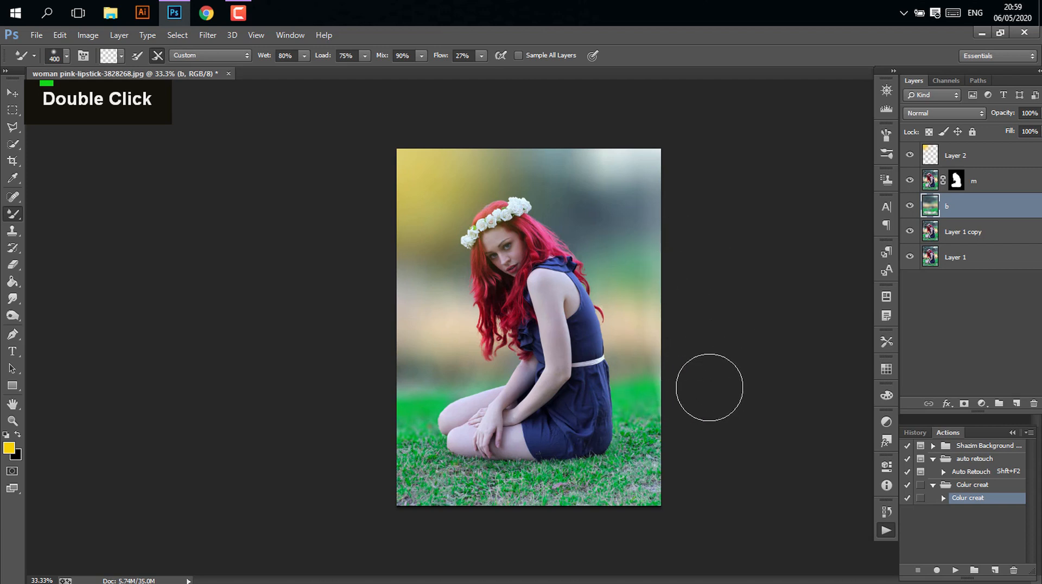
Play the Colur creat action with the yellow glow layer, Layer 2, selected
left_click(12, 92)
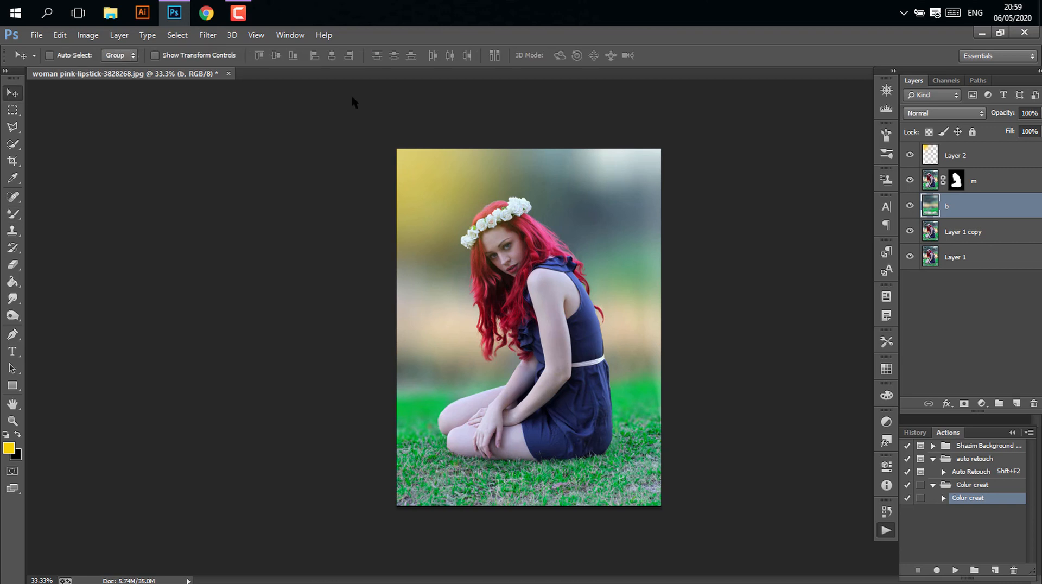
left_click(978, 162)
scroll(978, 162, "up", 1)
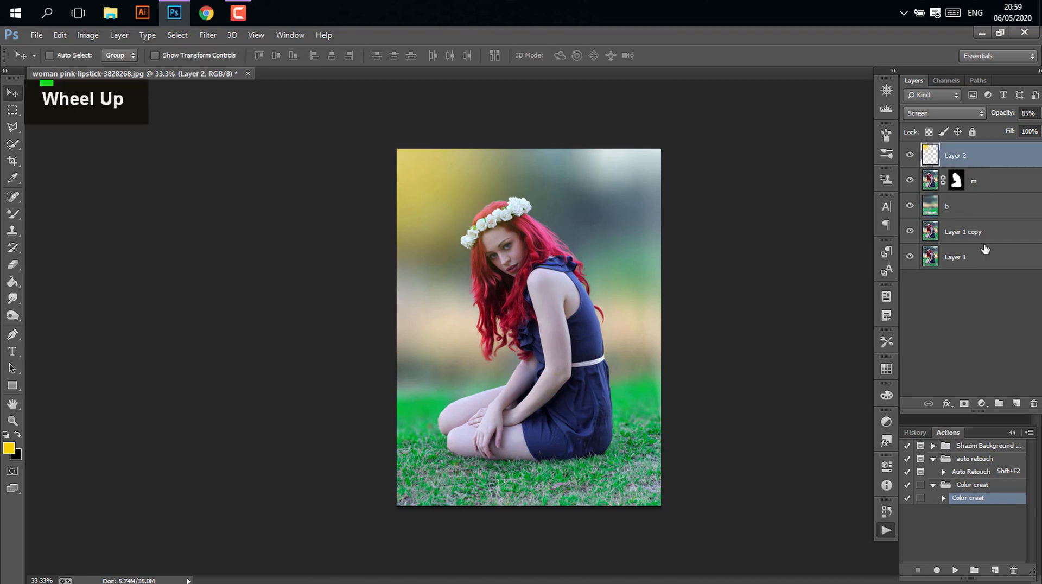
left_click(955, 571)
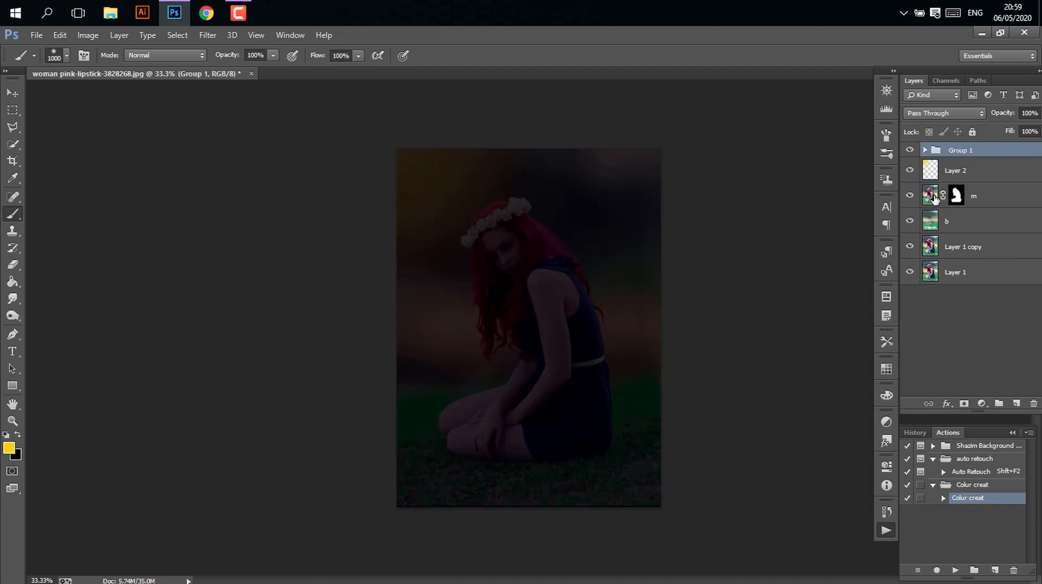
Paint the Curves 1 mask in Group 1 black with a 1000 px brush over the glow and the woman's upper body
left_click(924, 152)
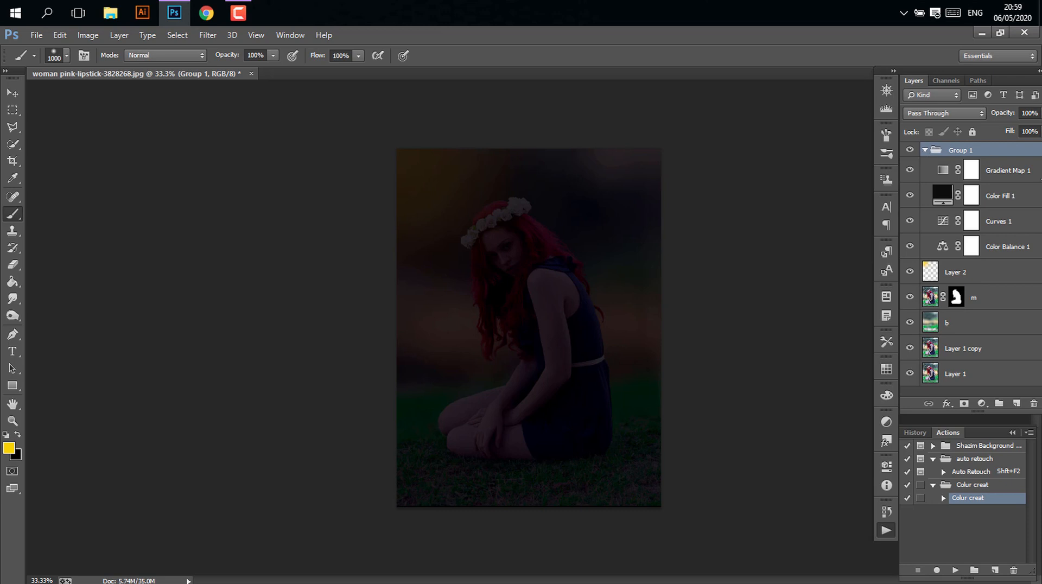
left_click(971, 222)
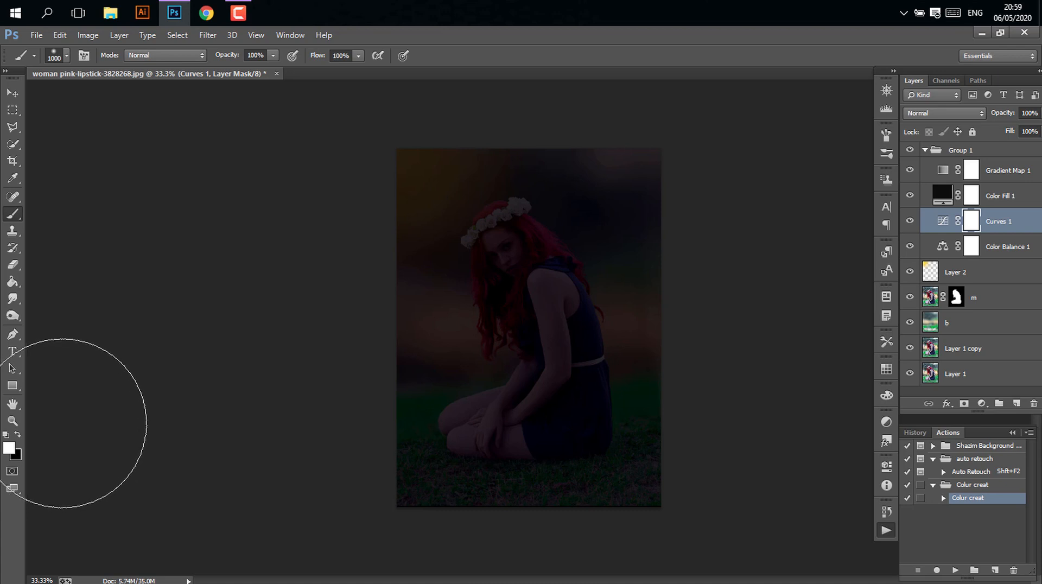
key("shift")
key("x")
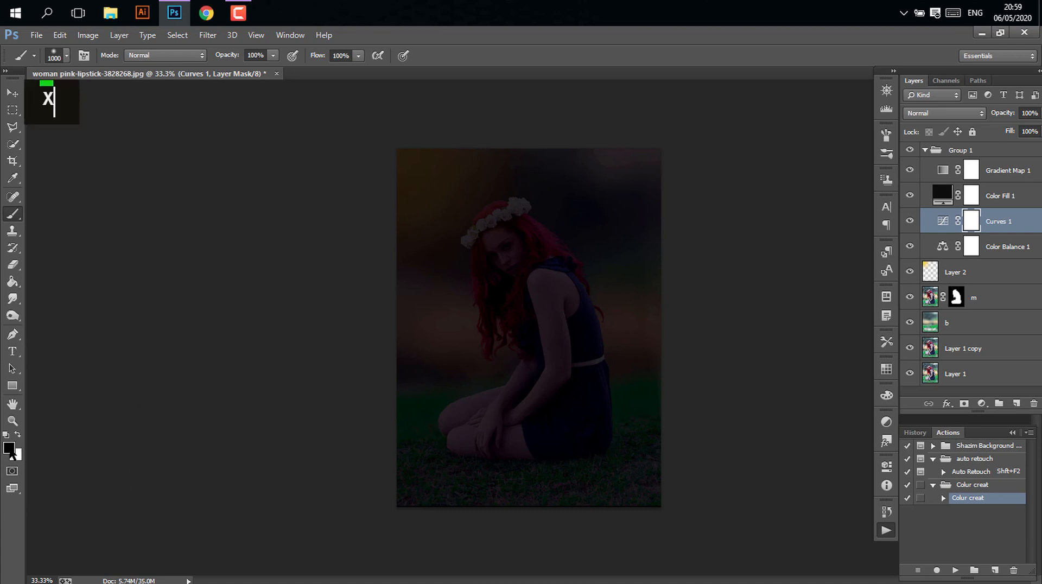
double_click(420, 177)
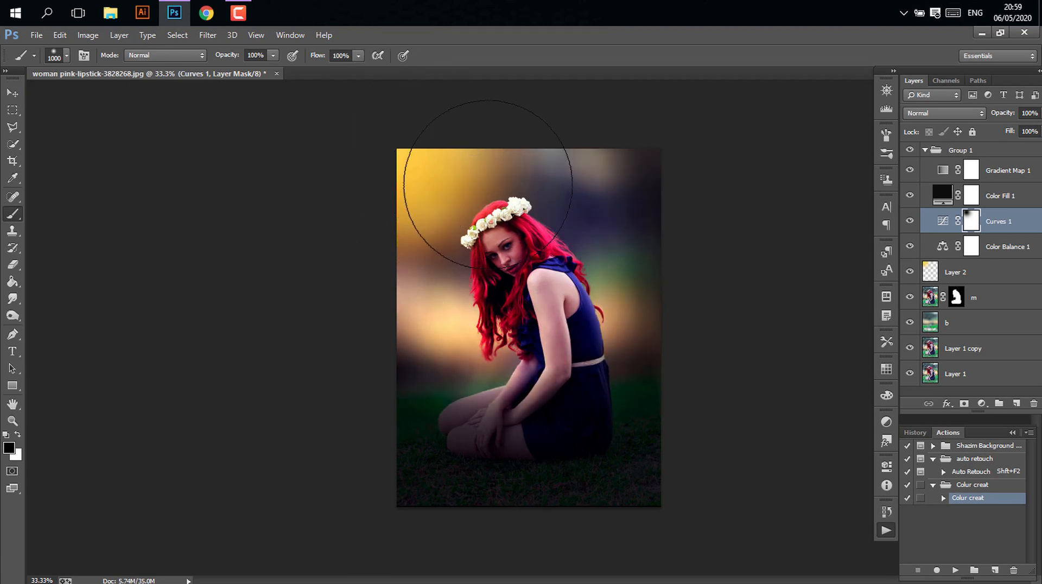
mouse_move(560, 289)
left_mouse_down()
mouse_move(477, 221)
mouse_move(512, 298)
mouse_move(570, 353)
mouse_move(413, 155)
left_mouse_up()
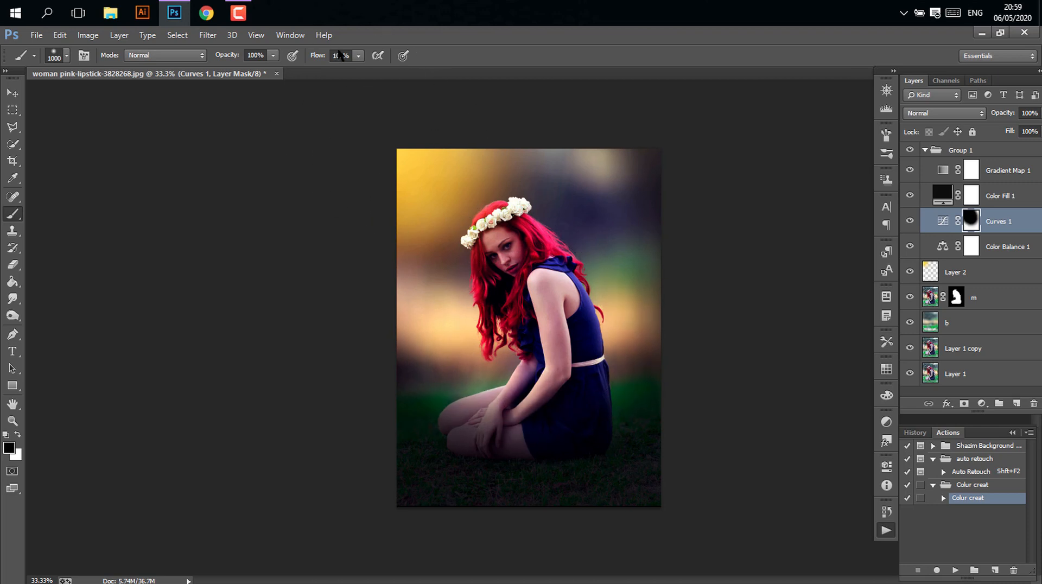
Refine the Curves 1 mask at 41% brush opacity, painting white along the image's right edge and black over the woman's legs
left_click(273, 55)
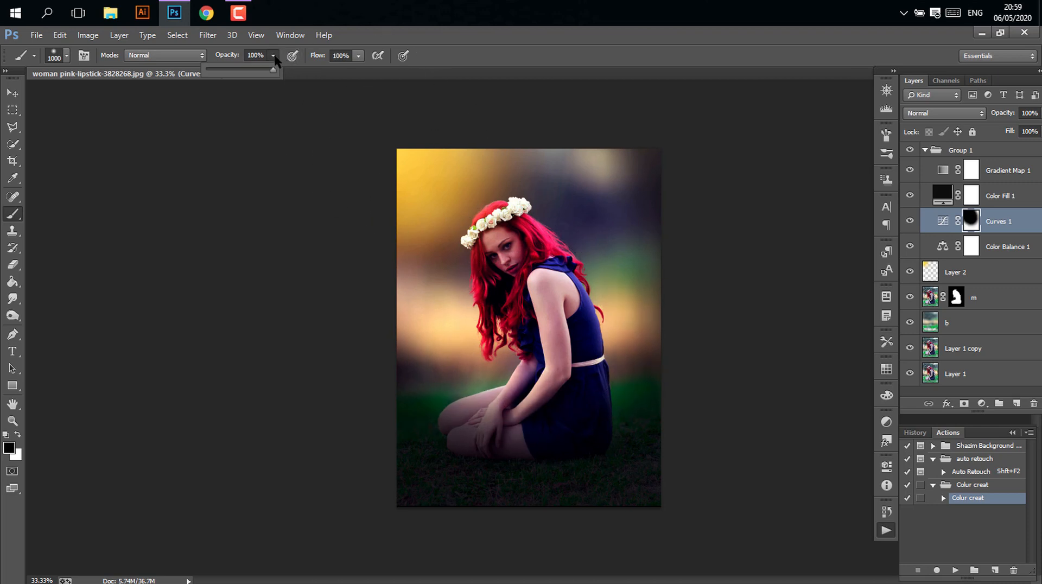
double_click(233, 64)
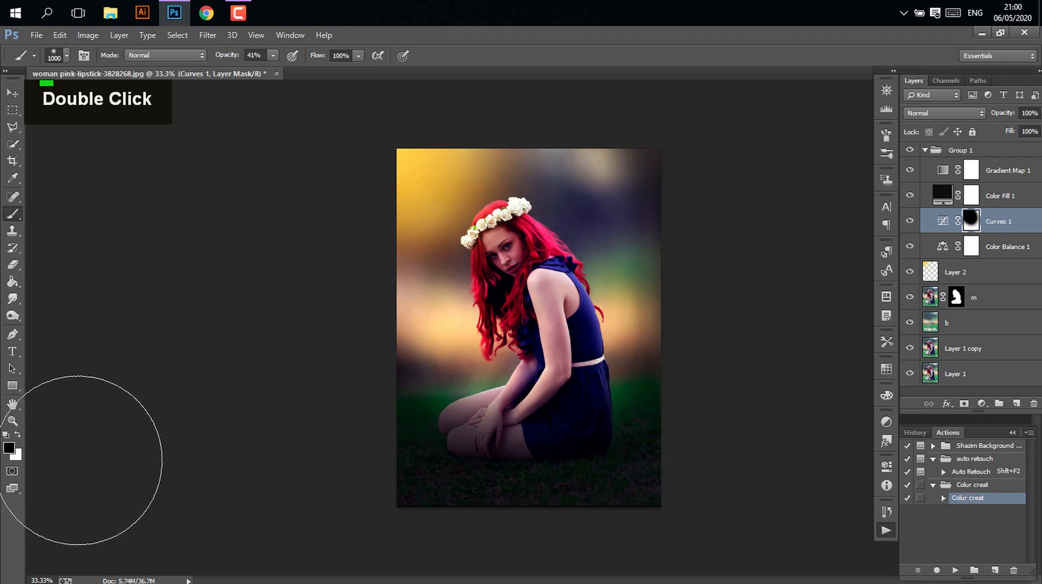
key("x")
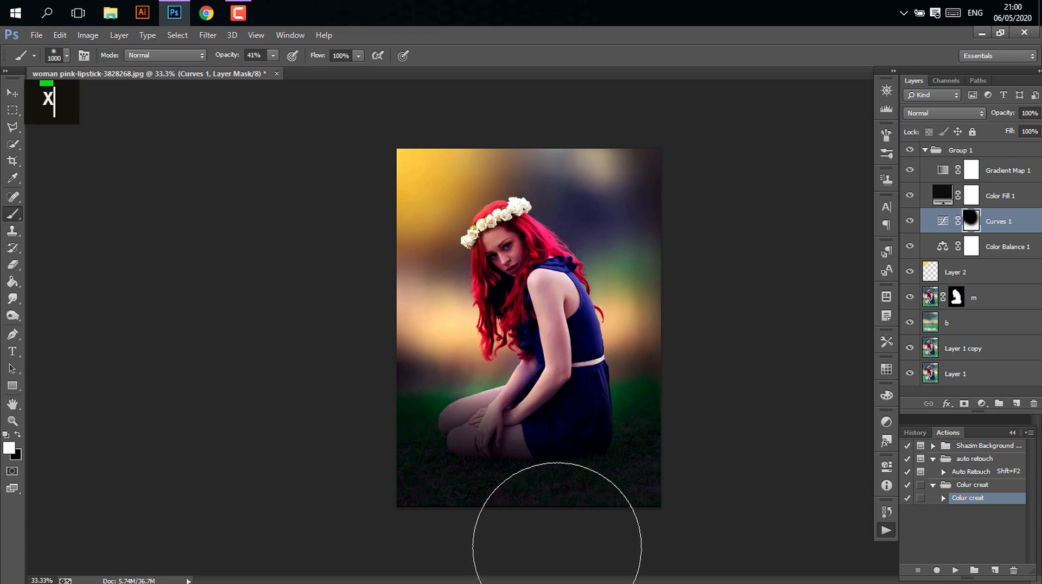
left_click_drag(682, 275, 704, 198)
key("x")
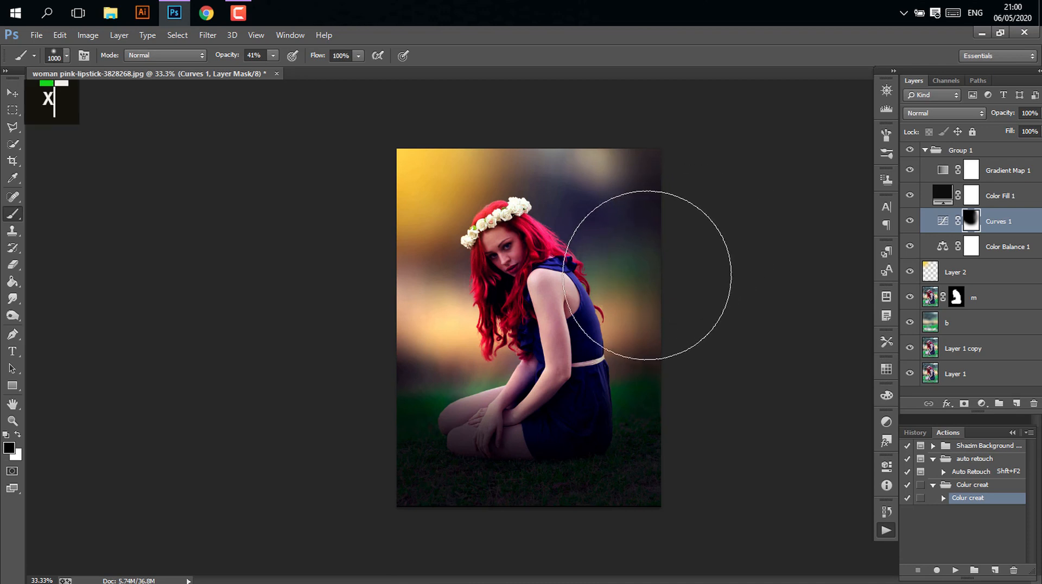
double_click(480, 375)
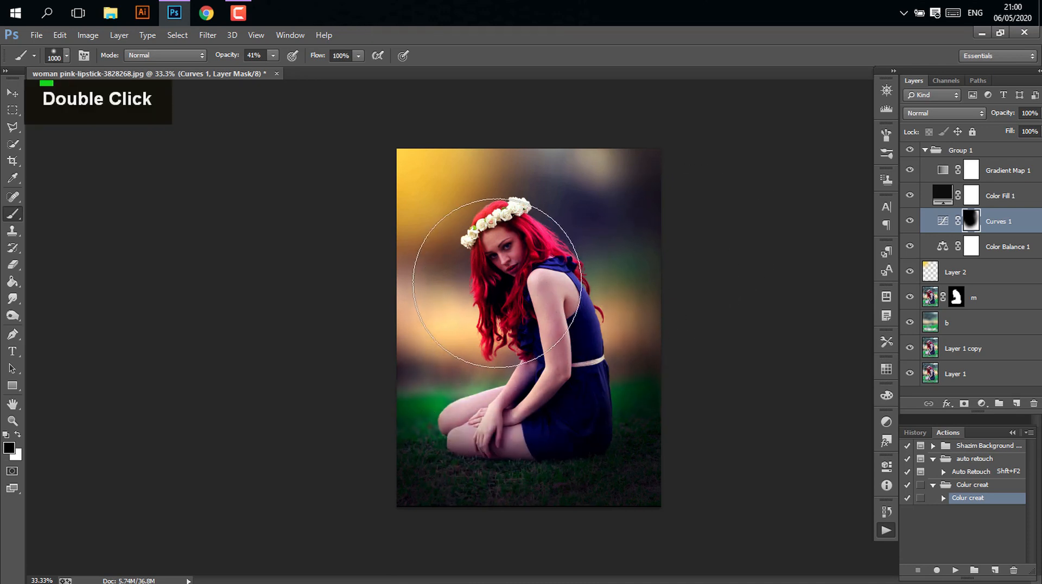
Paint white on the Curves 1 mask at 41% brush opacity along the image's right edge up to its upper corner
key("ctrl")
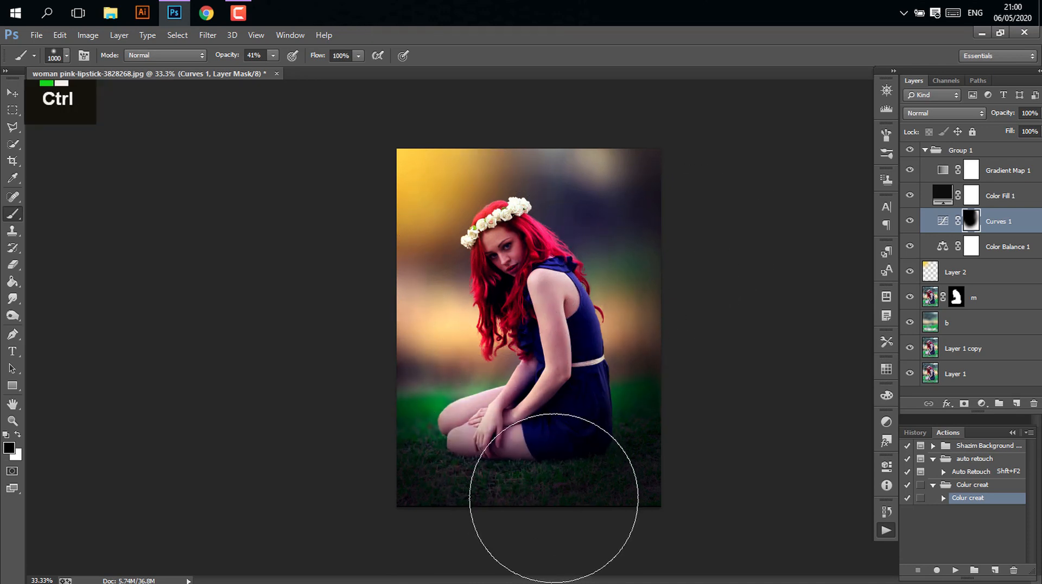
key("shift")
key("x")
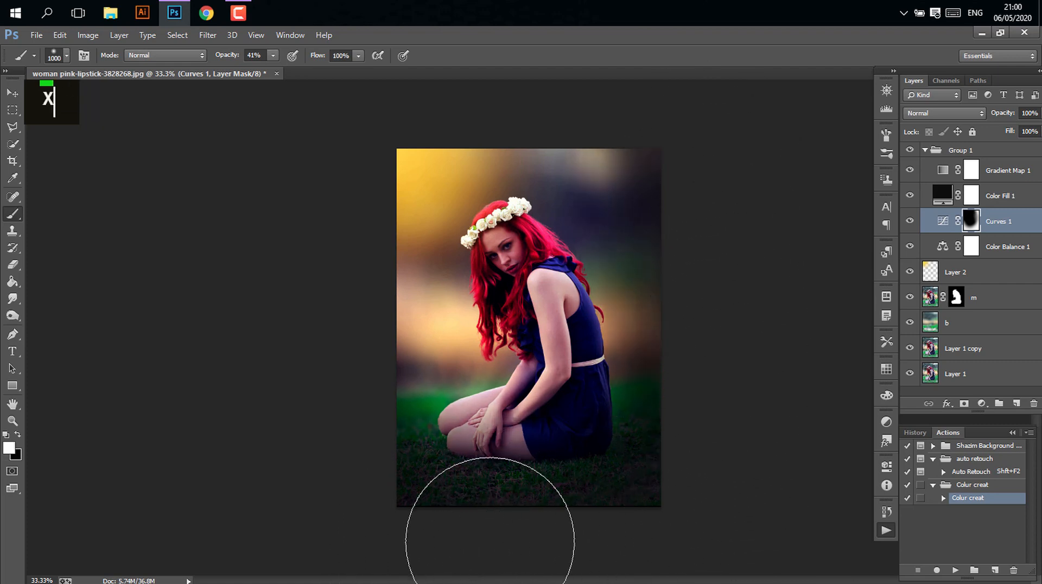
left_click_drag(680, 295, 654, 156)
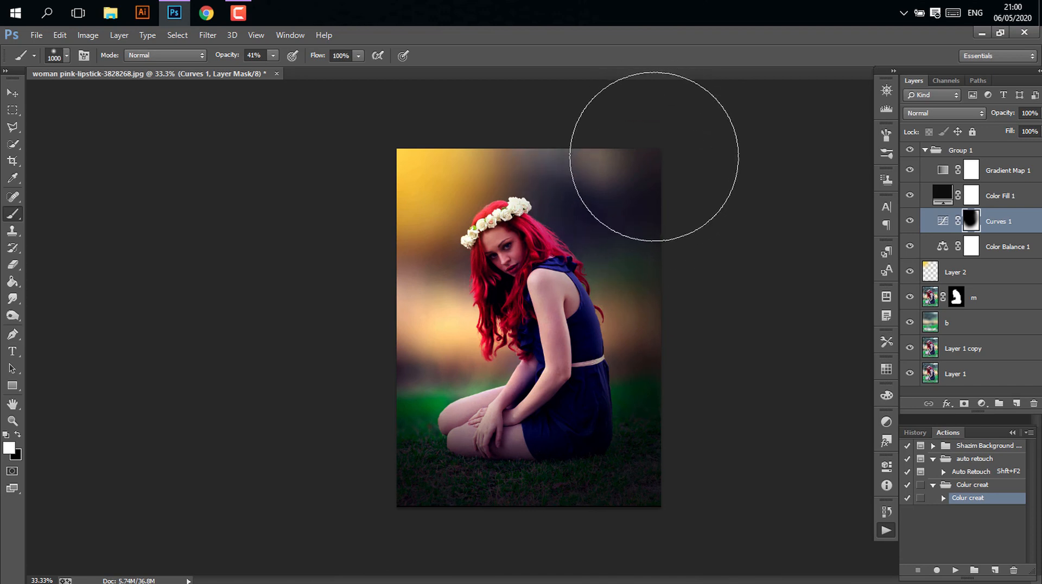
scroll(1037, 241, "up", 1)
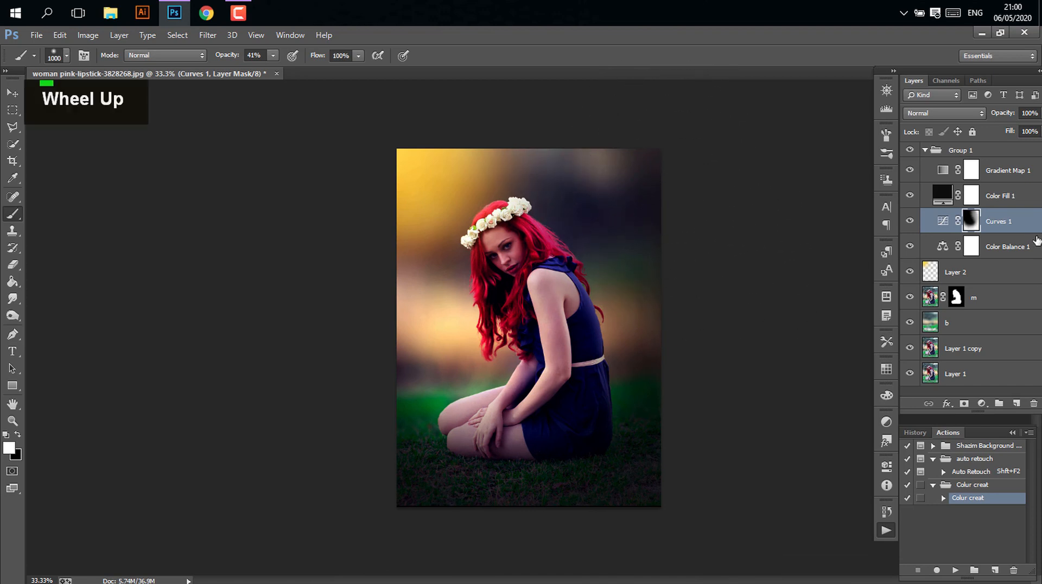
Fine-tune the opacity of the Color Fill 1 layer in Group 1
left_click(1000, 195)
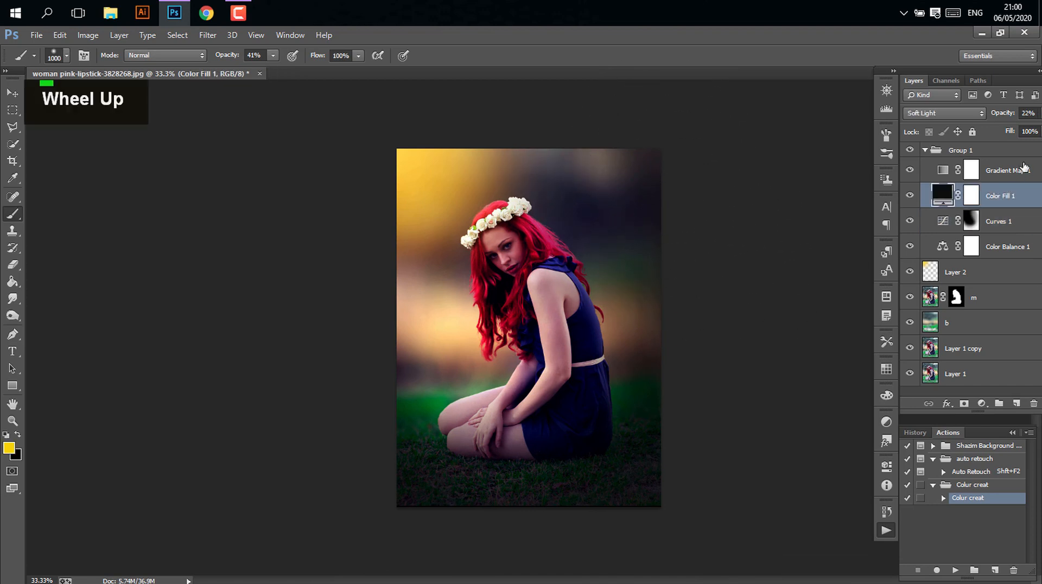
left_click(1038, 113)
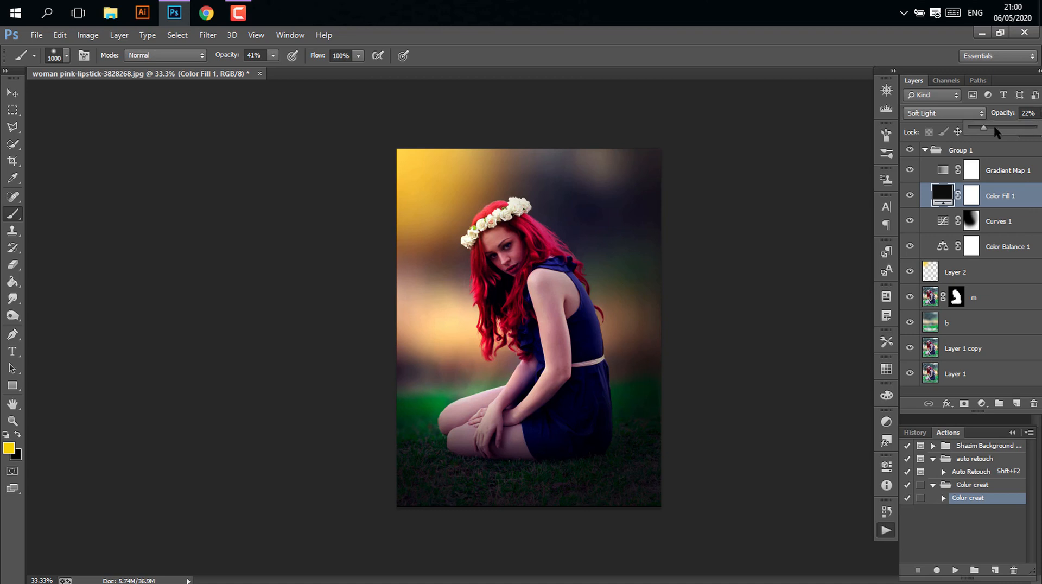
mouse_move(982, 125)
left_mouse_down()
mouse_move(998, 130)
mouse_move(959, 135)
mouse_move(980, 130)
left_mouse_up()
left_click(991, 168)
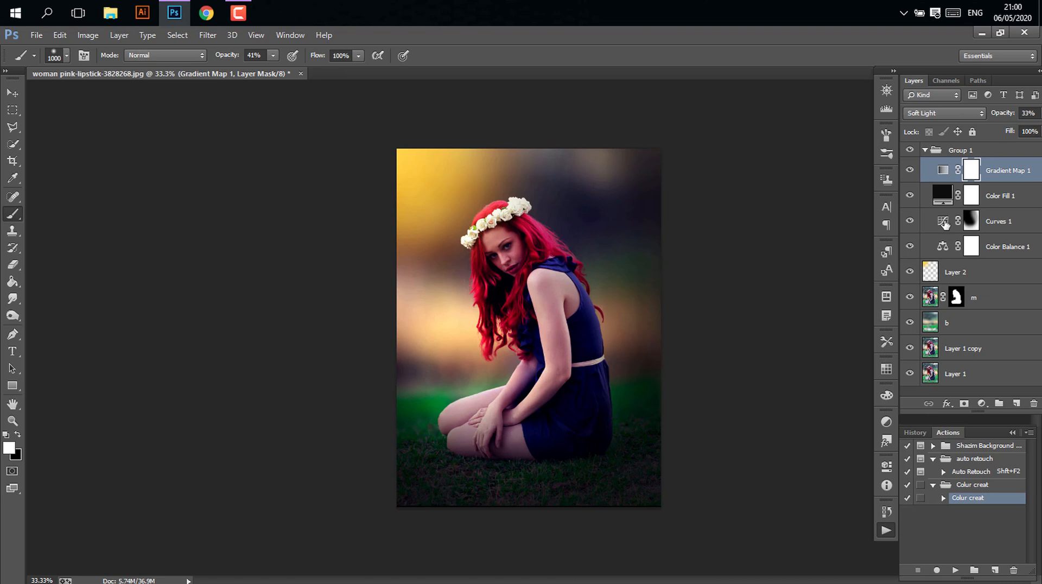
Set Color Balance 1 to +21, -20, -28 in the midtones and -6, +4, +13 in the shadows
double_click(942, 247)
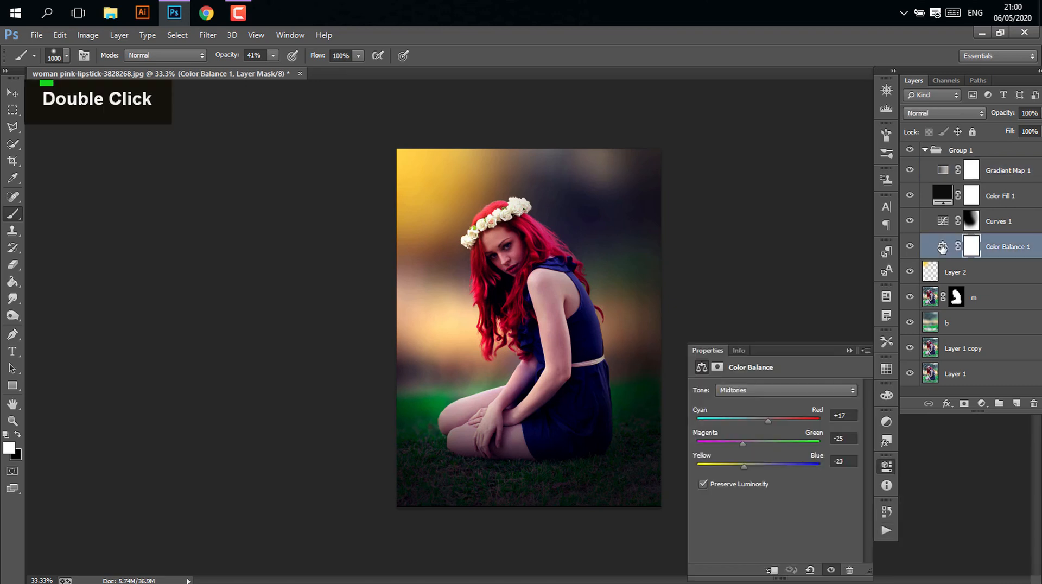
left_click_drag(767, 420, 742, 480)
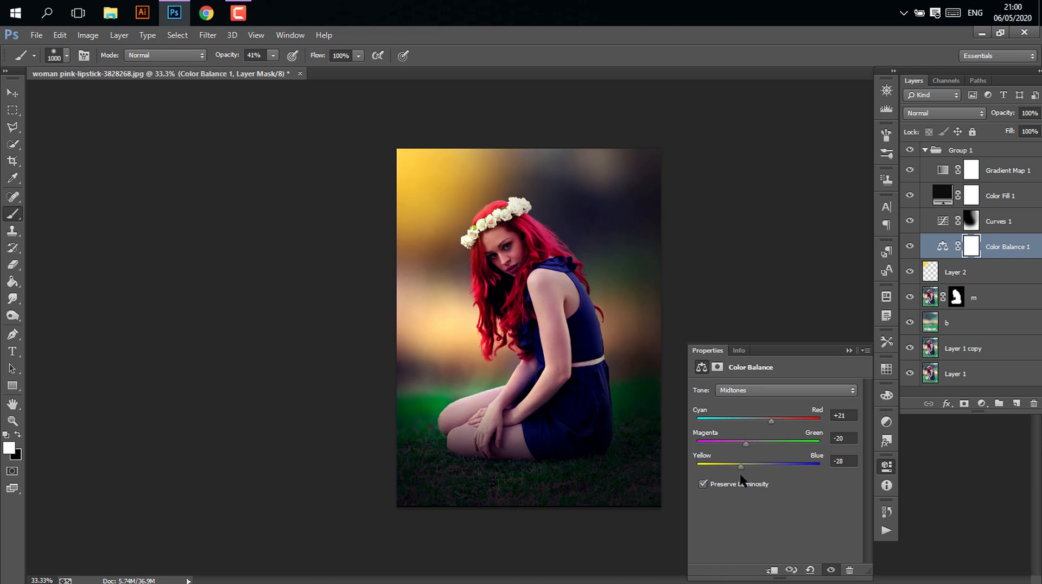
left_click(747, 389)
left_click(744, 398)
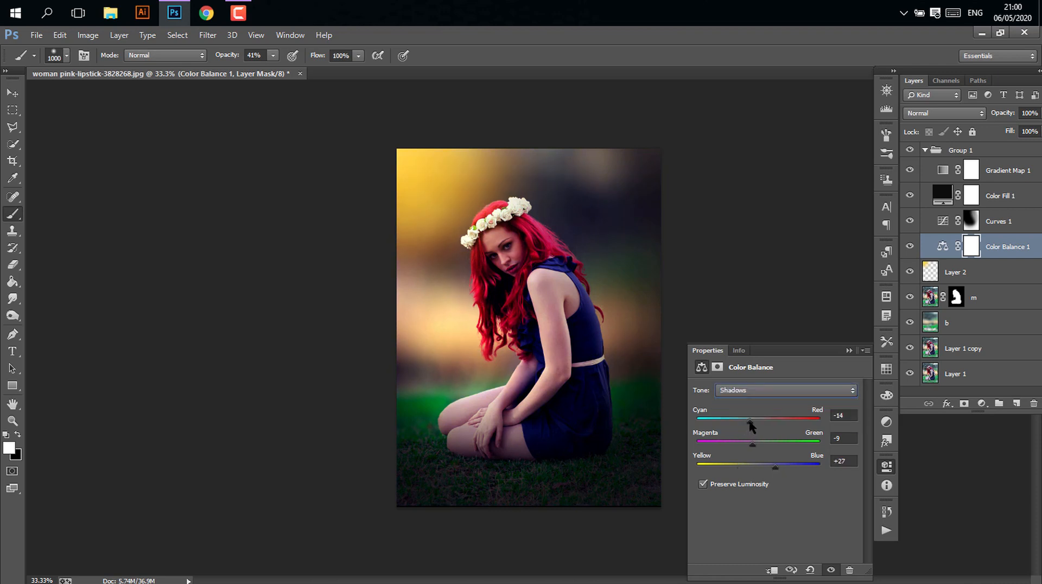
left_click_drag(750, 421, 759, 421)
left_click_drag(753, 441, 766, 466)
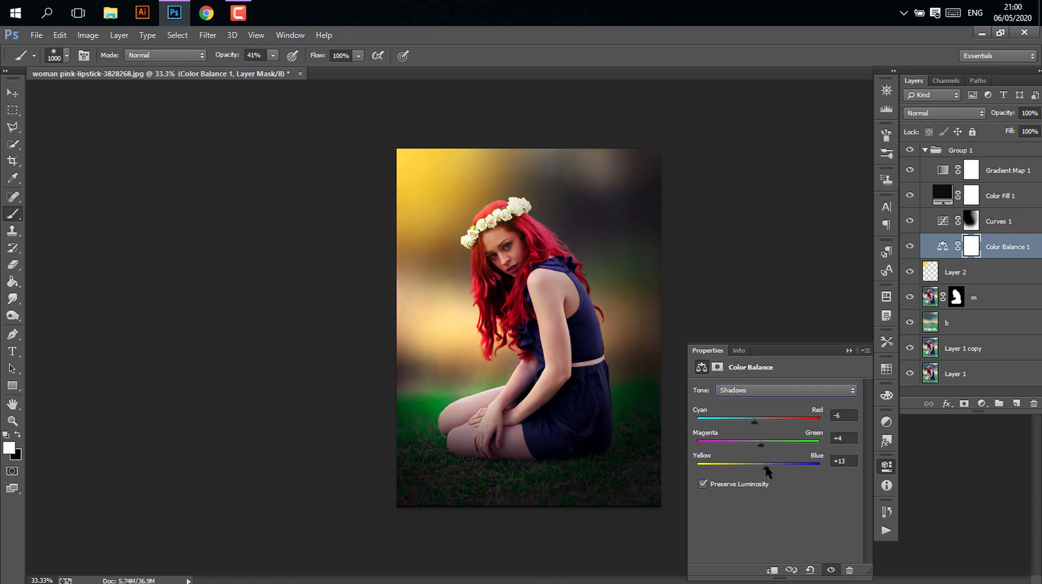
left_click(848, 350)
Lower the white end of the Curves 1 RGB curve almost to black to deepen the vignette
left_click(944, 225)
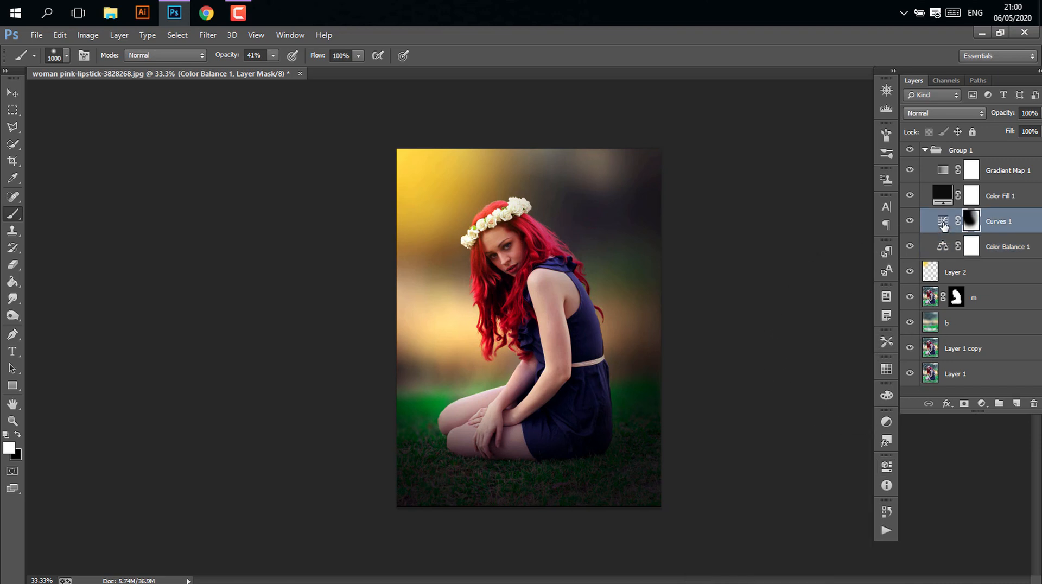
double_click(943, 225)
left_click_drag(852, 524, 849, 550)
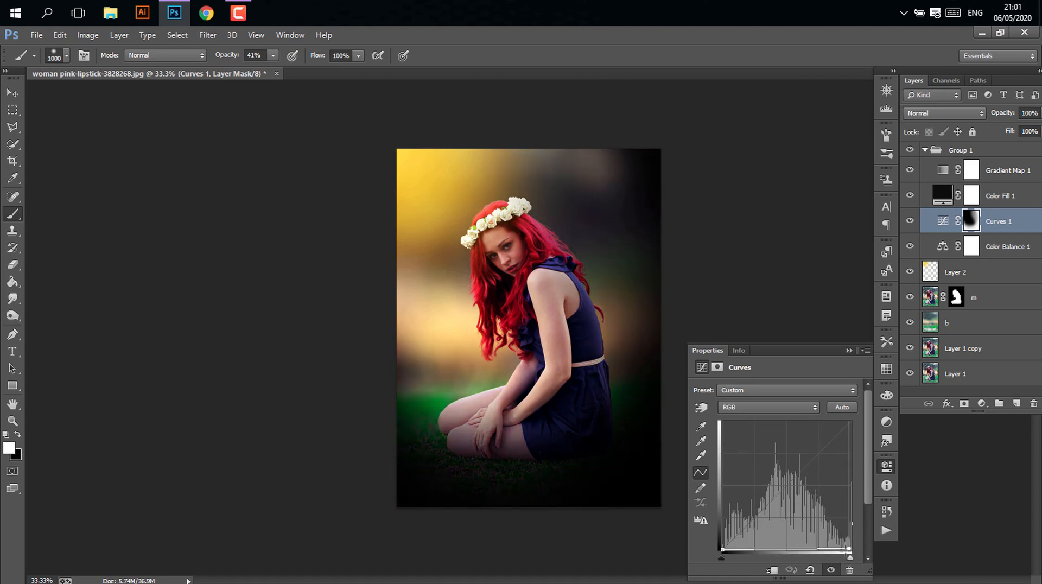
Try several gradient presets for Gradient Map 1 and apply Blue, Red, Yellow
left_click(994, 173)
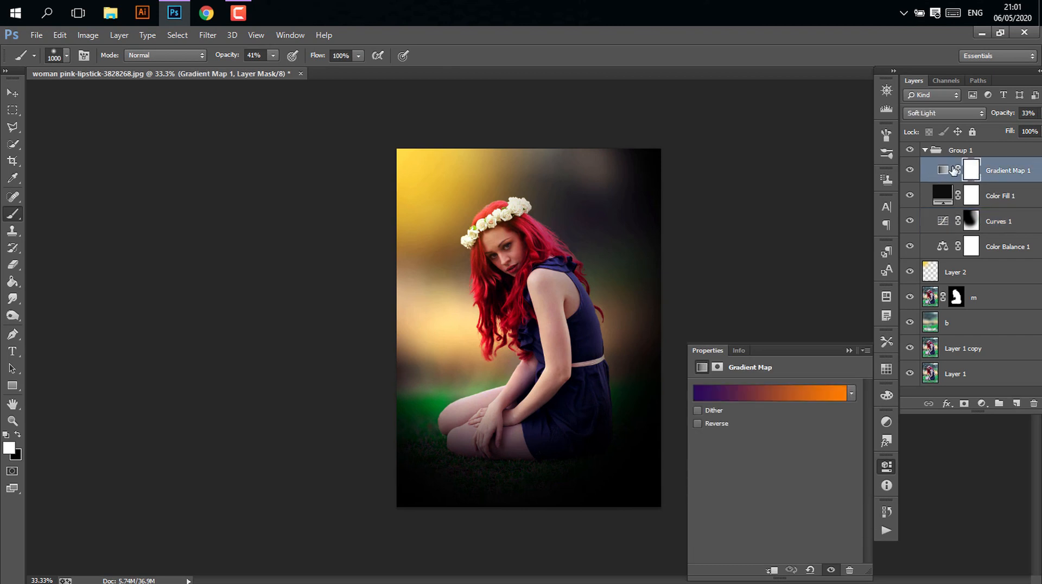
double_click(808, 392)
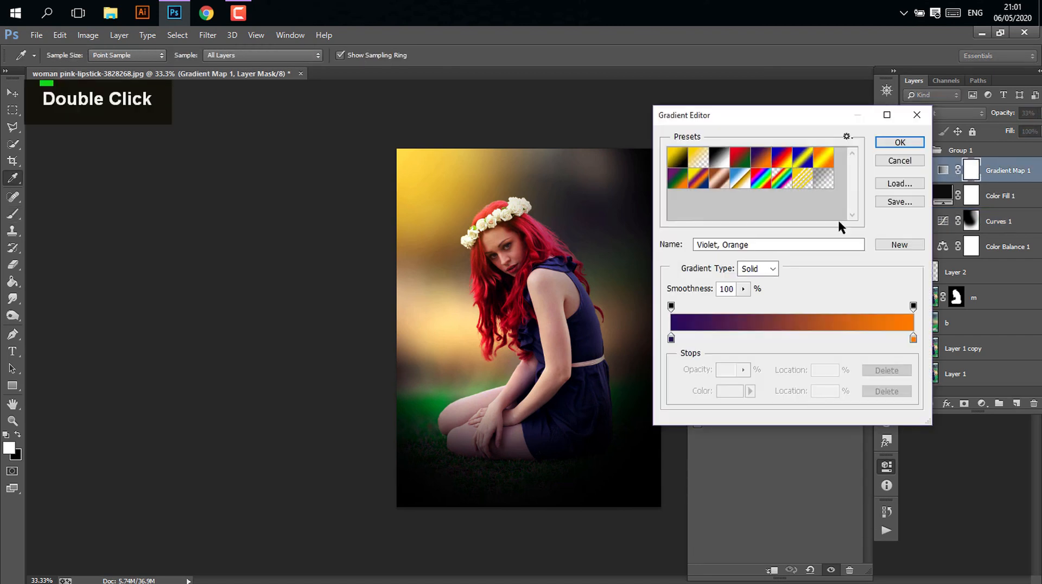
left_click(801, 157)
left_click(779, 157)
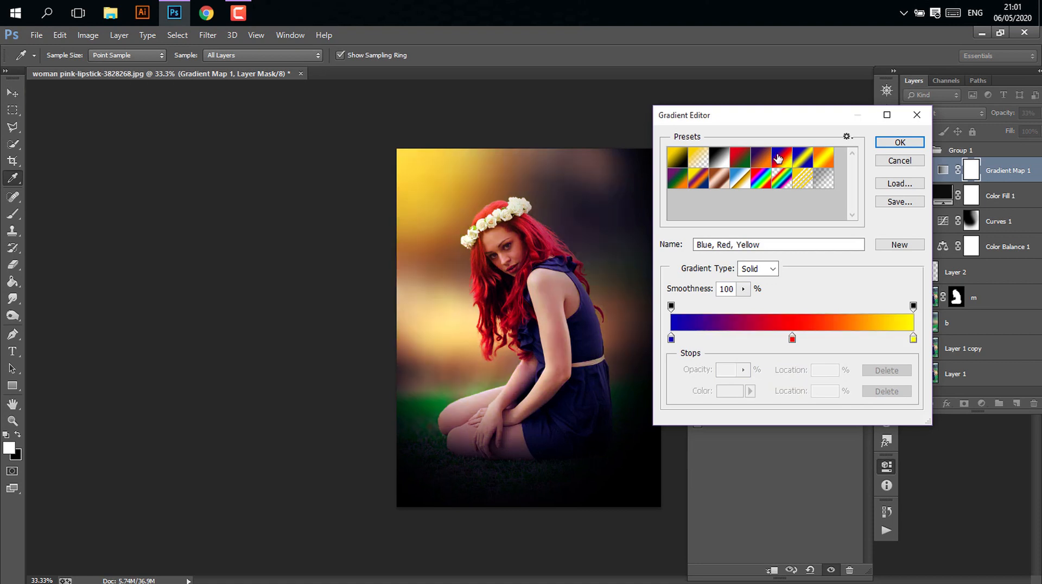
left_click(764, 159)
left_click(780, 157)
left_click(765, 159)
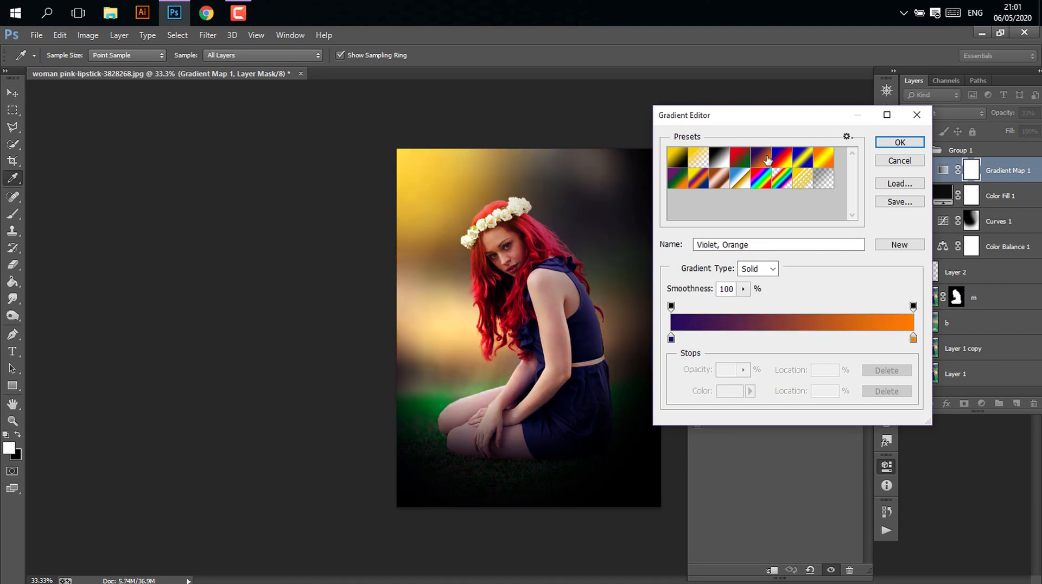
left_click(781, 157)
left_click(906, 144)
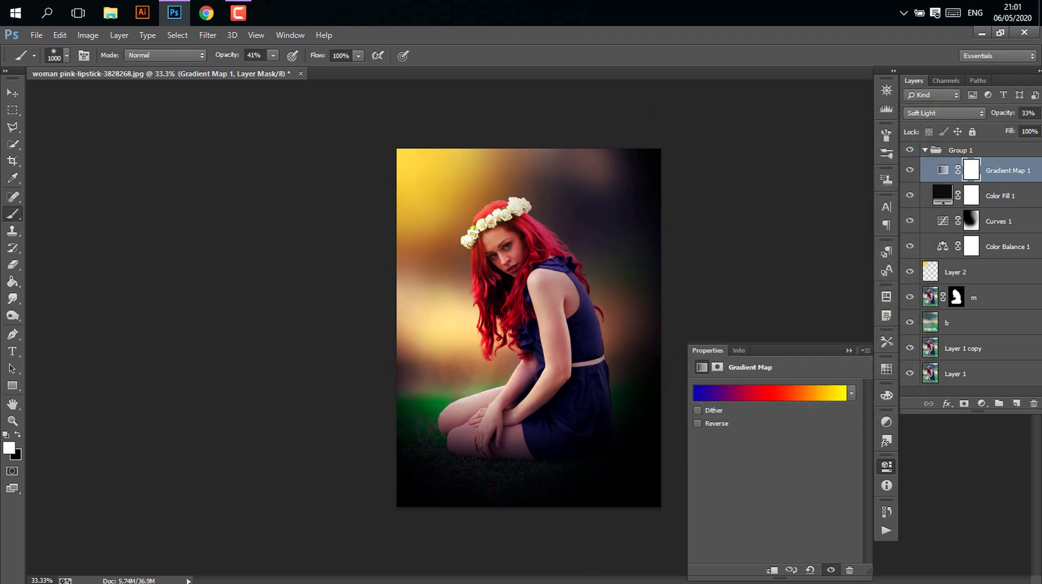
Combine Group 1, Layer 2, m and b into a new group and merge it with Layer 1 copy
left_click(925, 150)
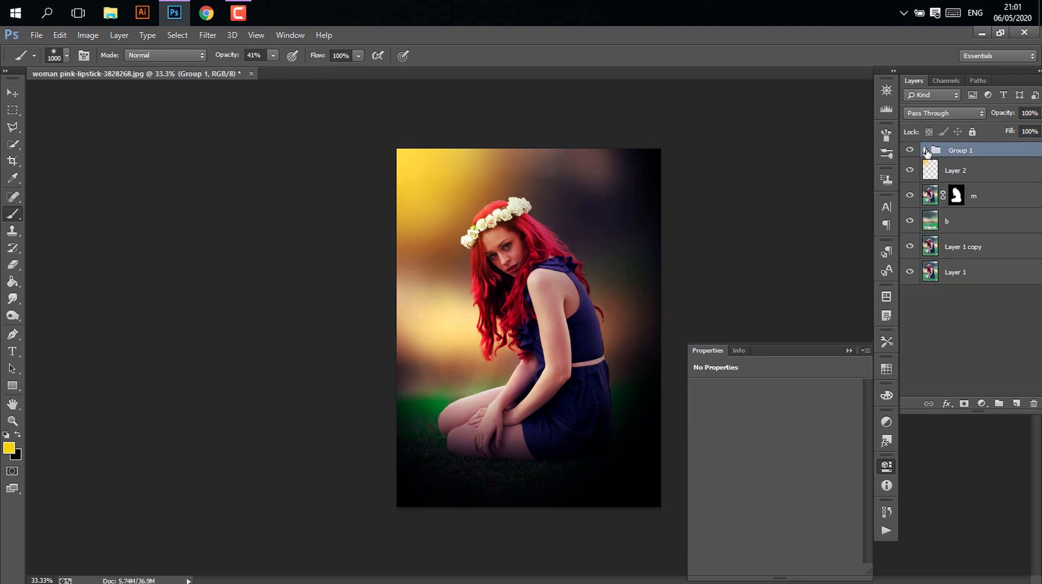
left_click(987, 176, "ctrl")
left_click(985, 201, "ctrl")
left_click(976, 228, "ctrl")
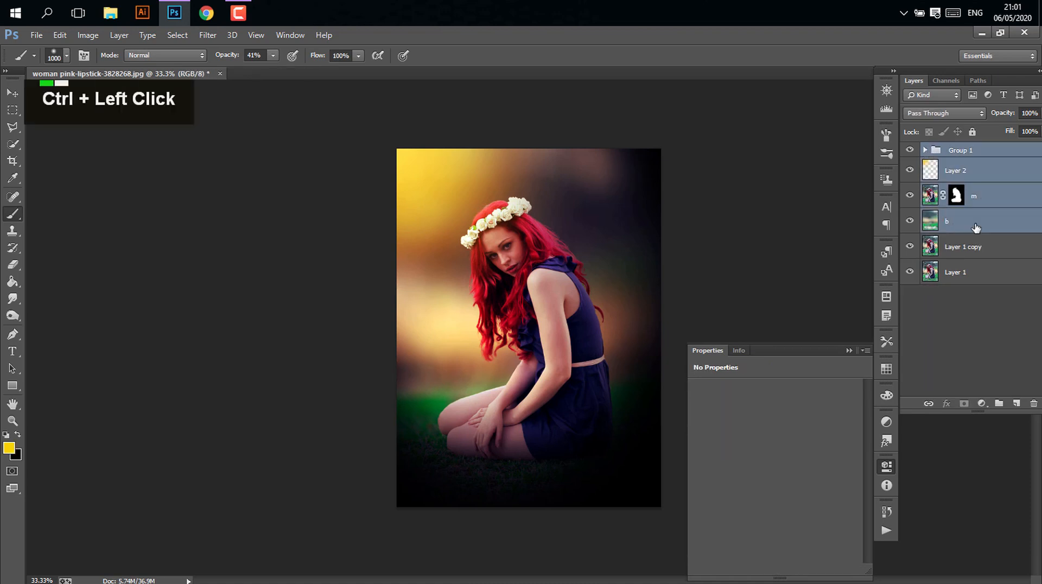
key("ctrl")
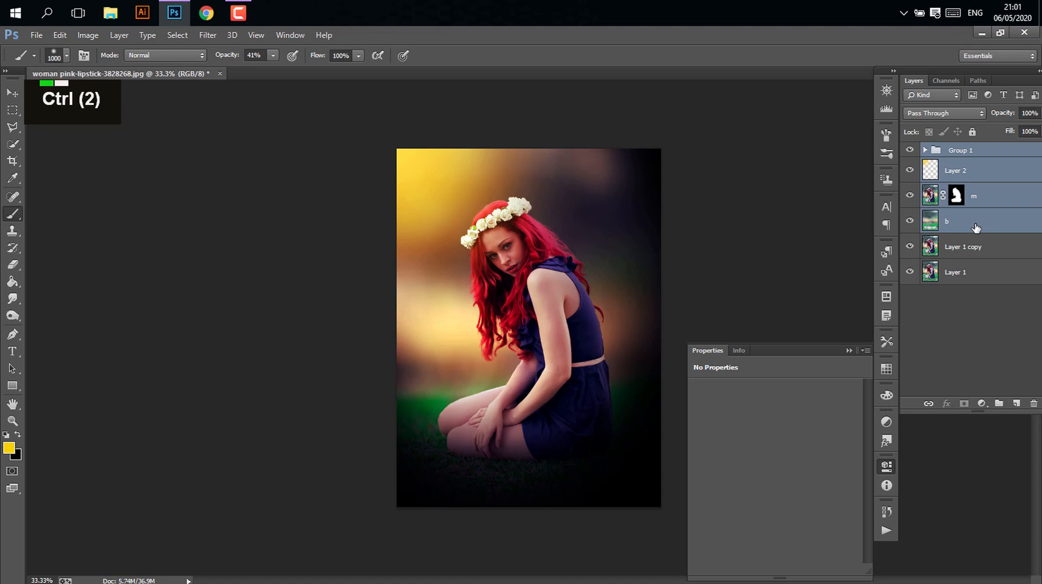
key("ctrl+g")
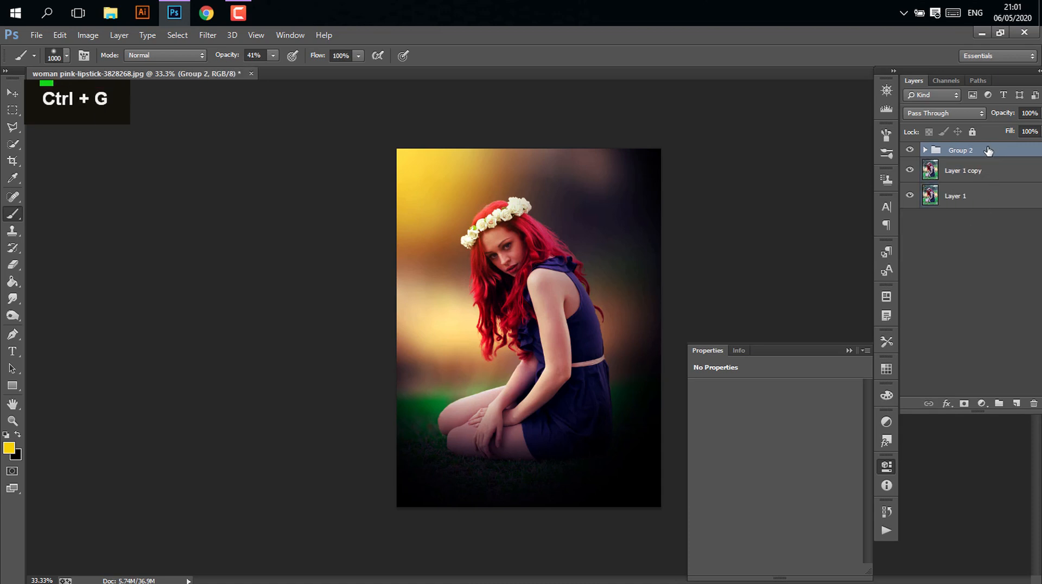
left_click(981, 170, "ctrl")
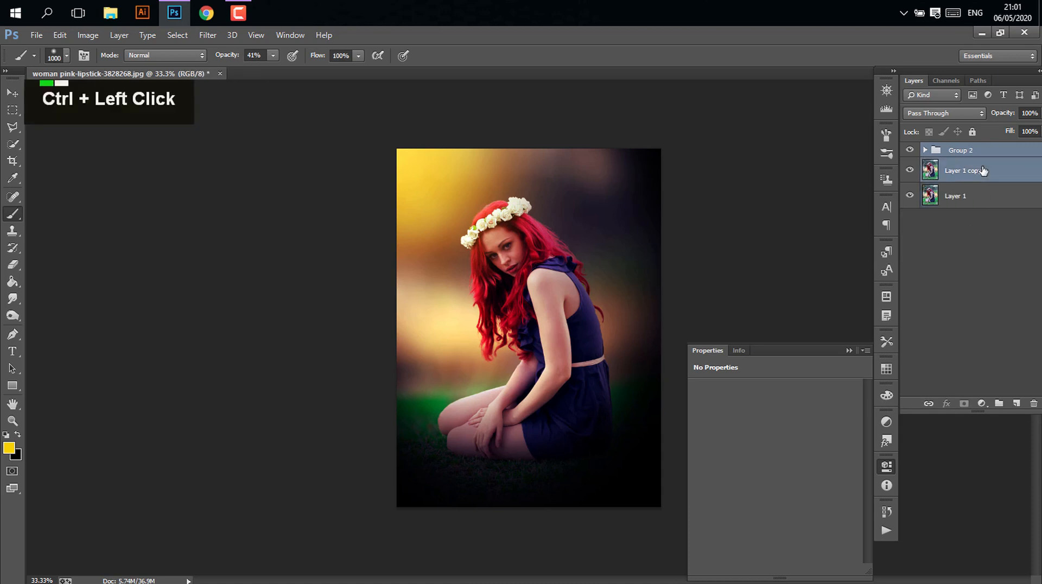
key("ctrl+e")
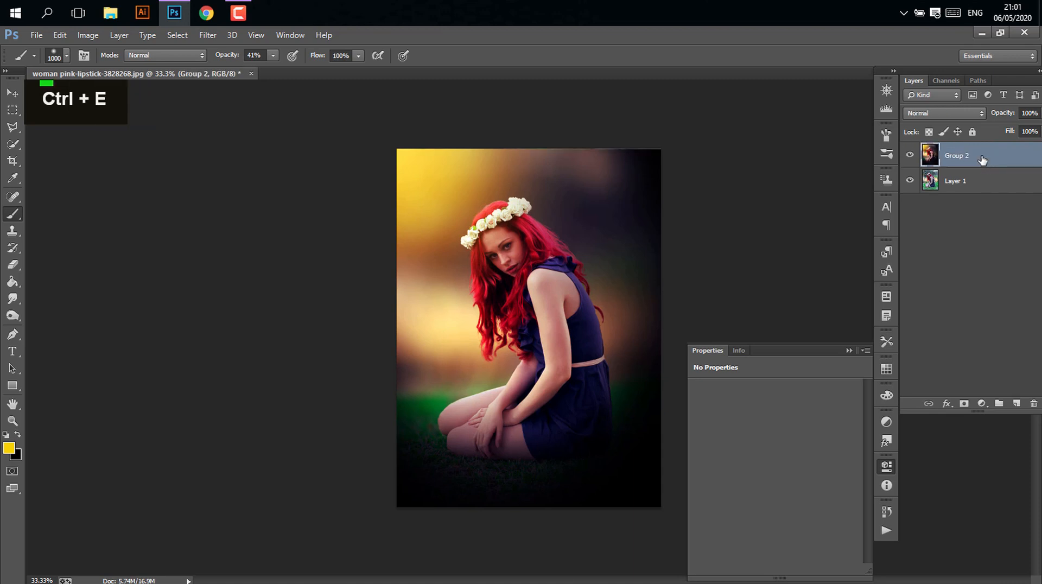
Compare the merged Group 2 layer with the original photo by hiding and showing it
left_click(909, 156)
left_click(910, 156)
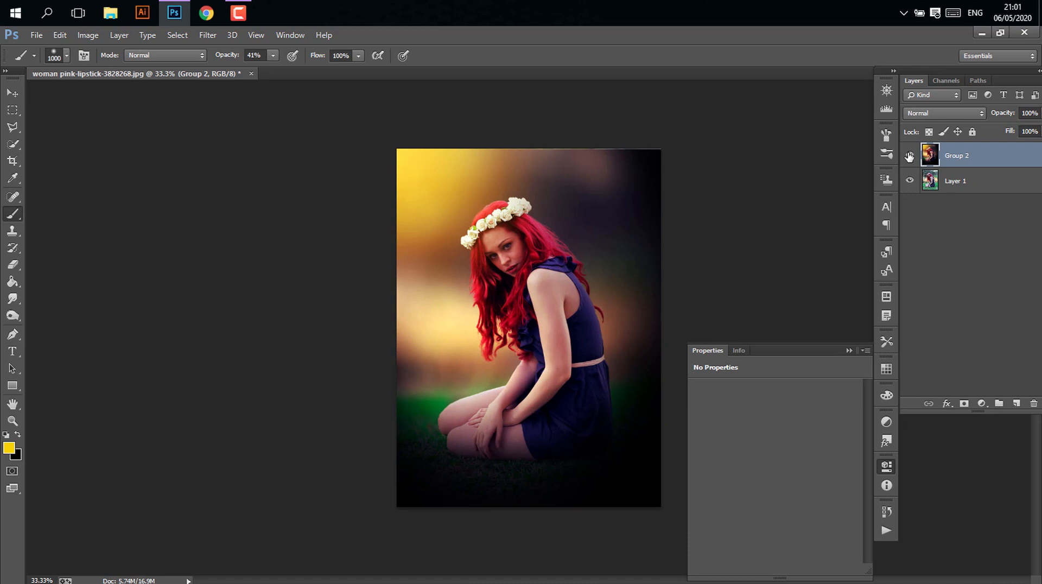
left_click(909, 155)
left_click(909, 156)
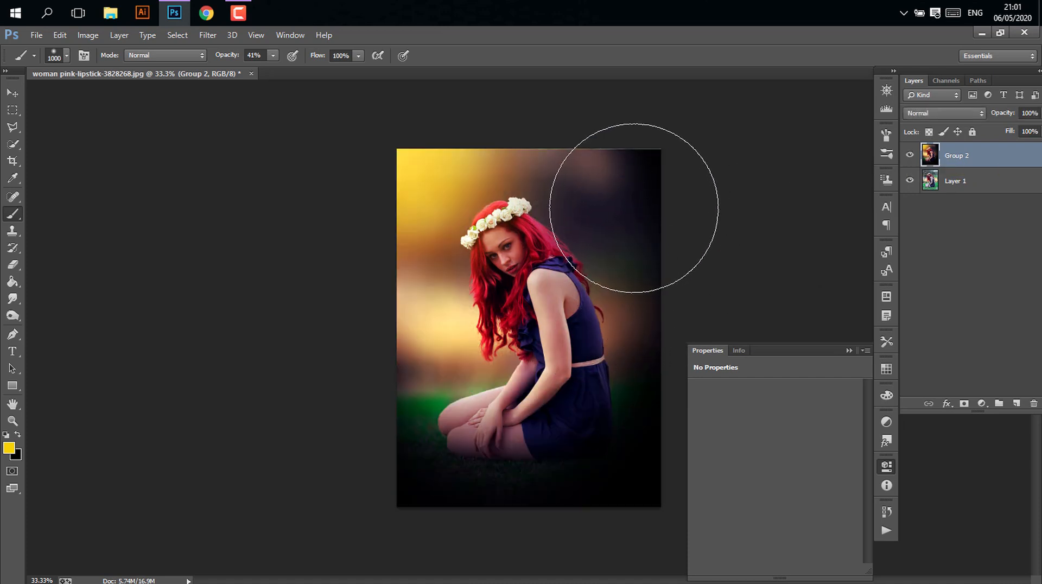
Bring up the list of recorded actions with the merged Group 2 layer selected
left_click(886, 530)
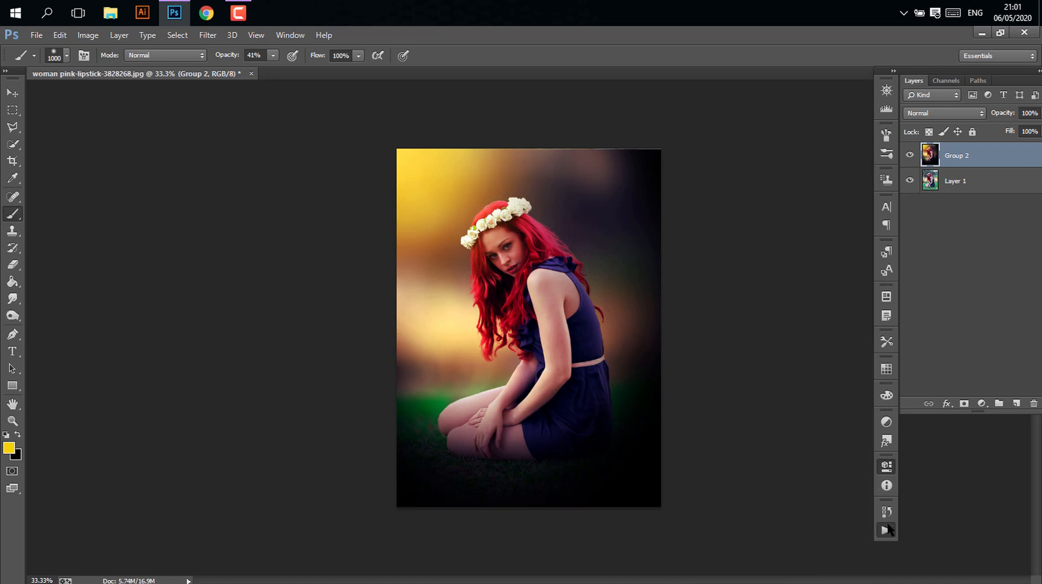